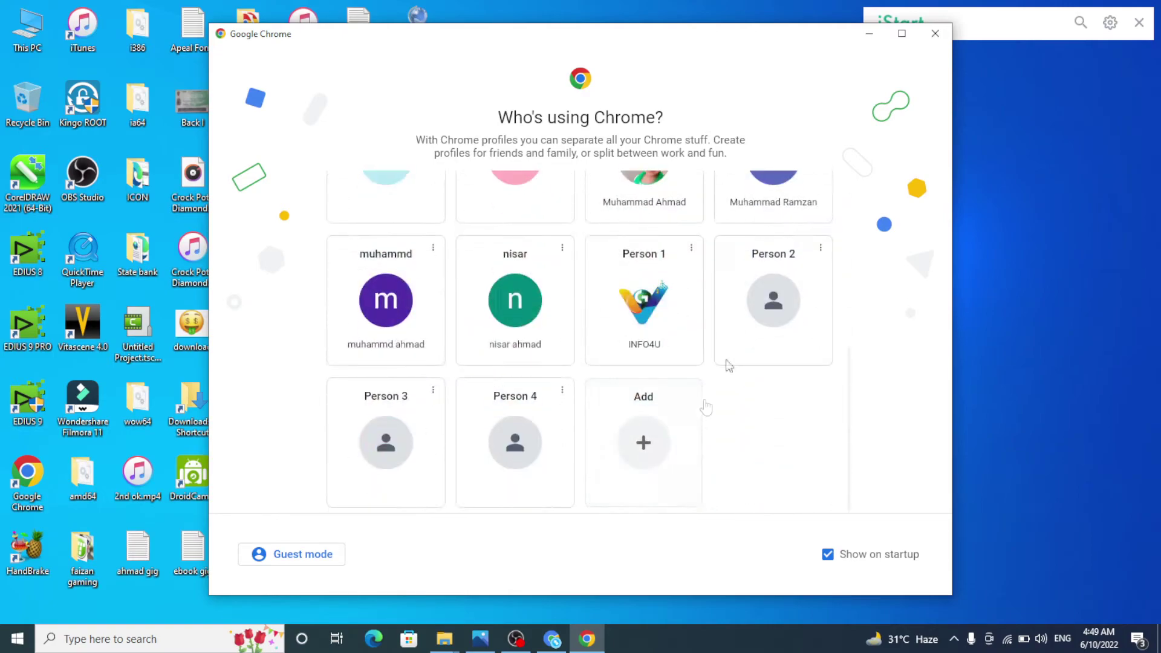
Open Chrome with the Person 1 profile and search the web for "cent browser" in the Google tab
left_click(656, 299)
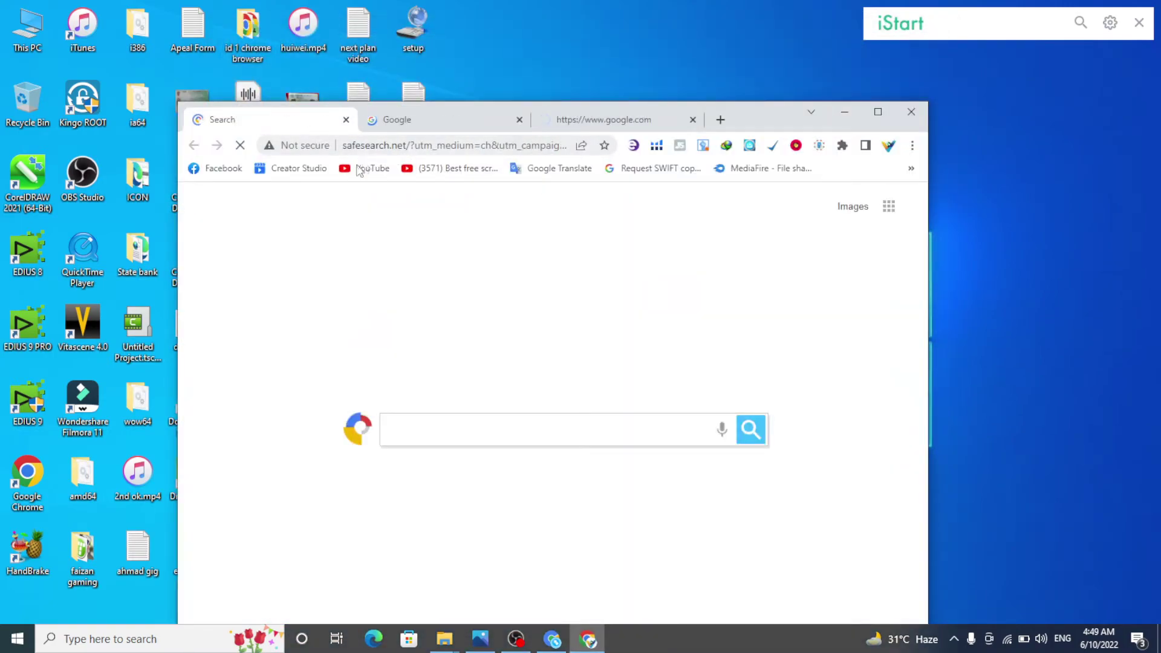
left_click(417, 121)
left_click(362, 145)
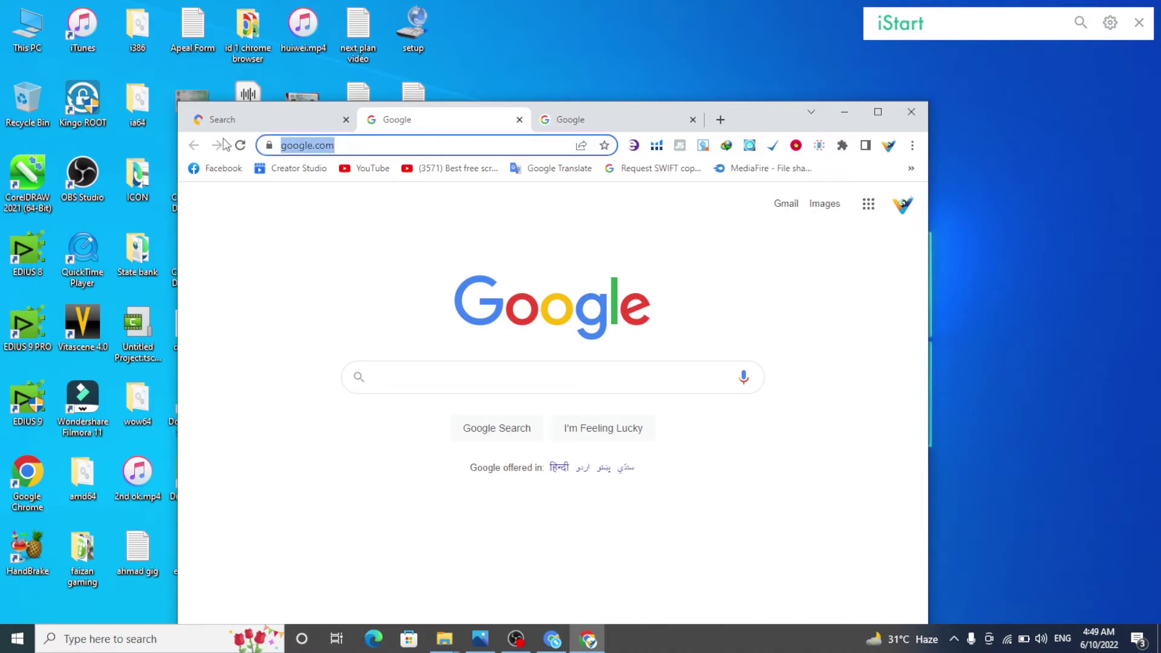
type("cen")
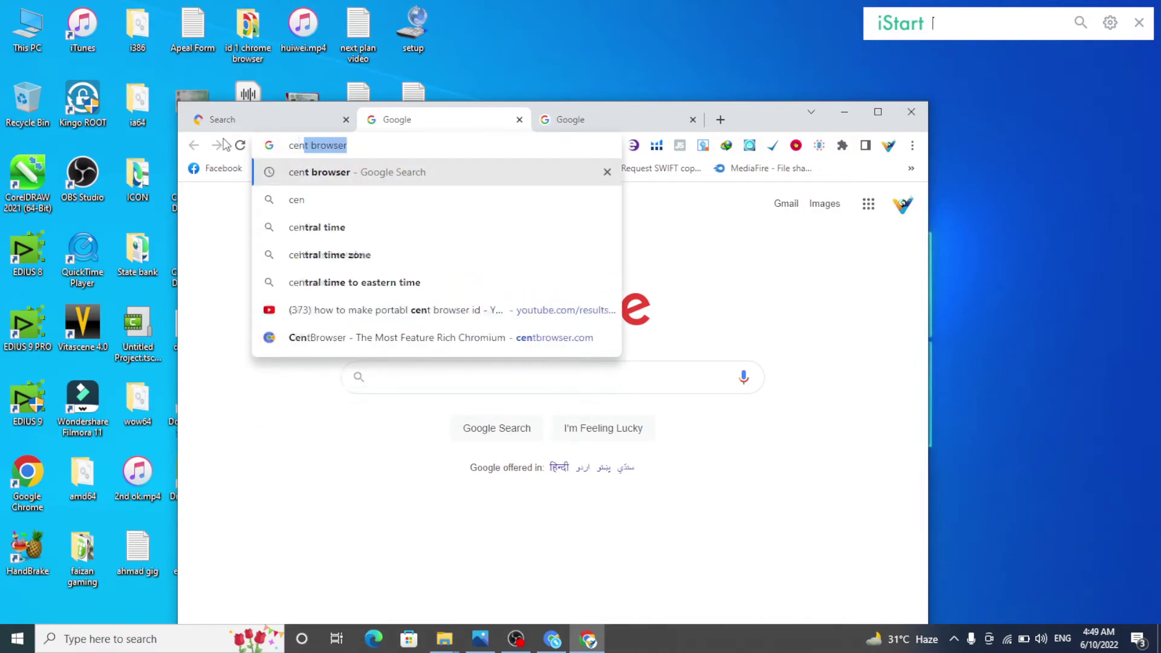
type("t br")
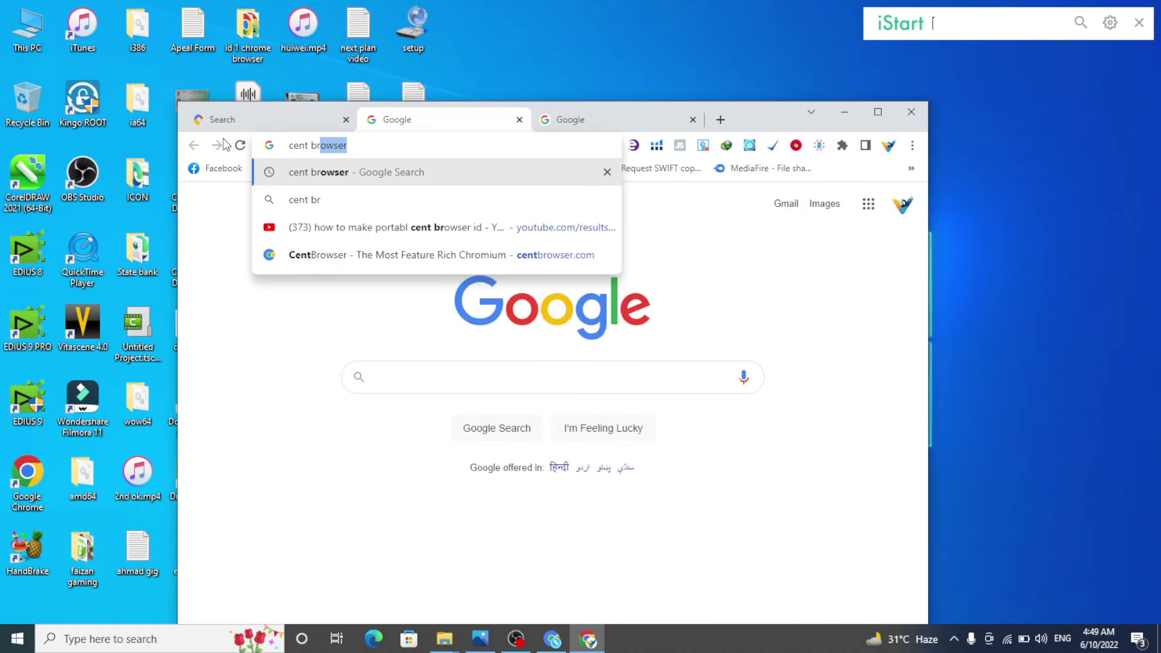
type("owser")
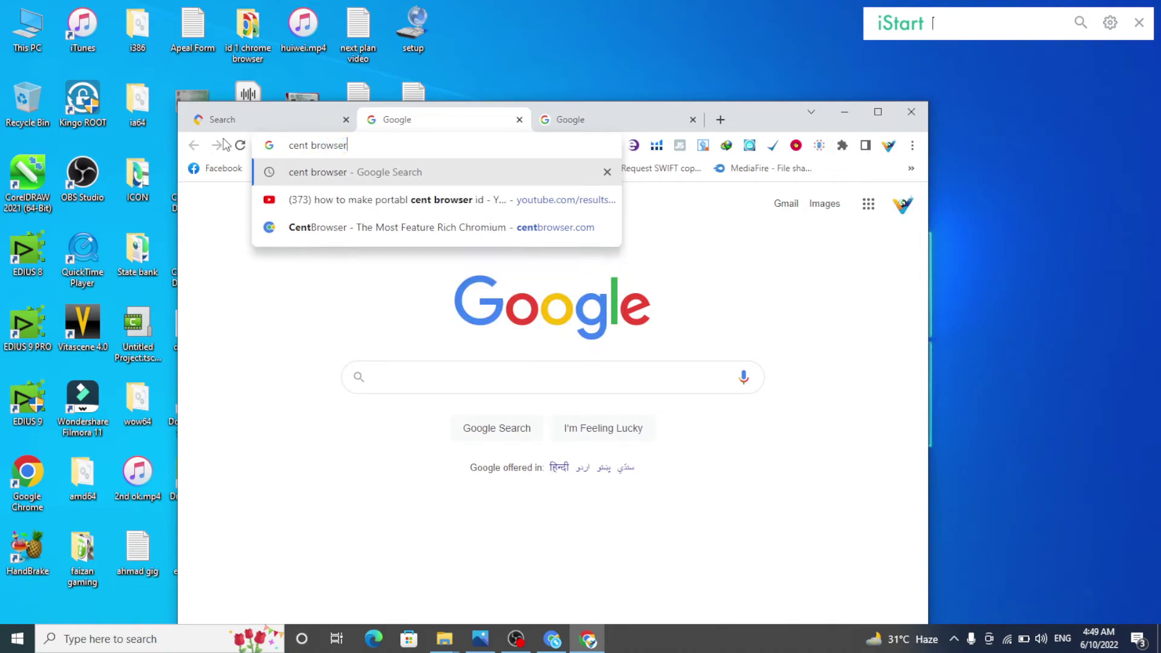
key("Return")
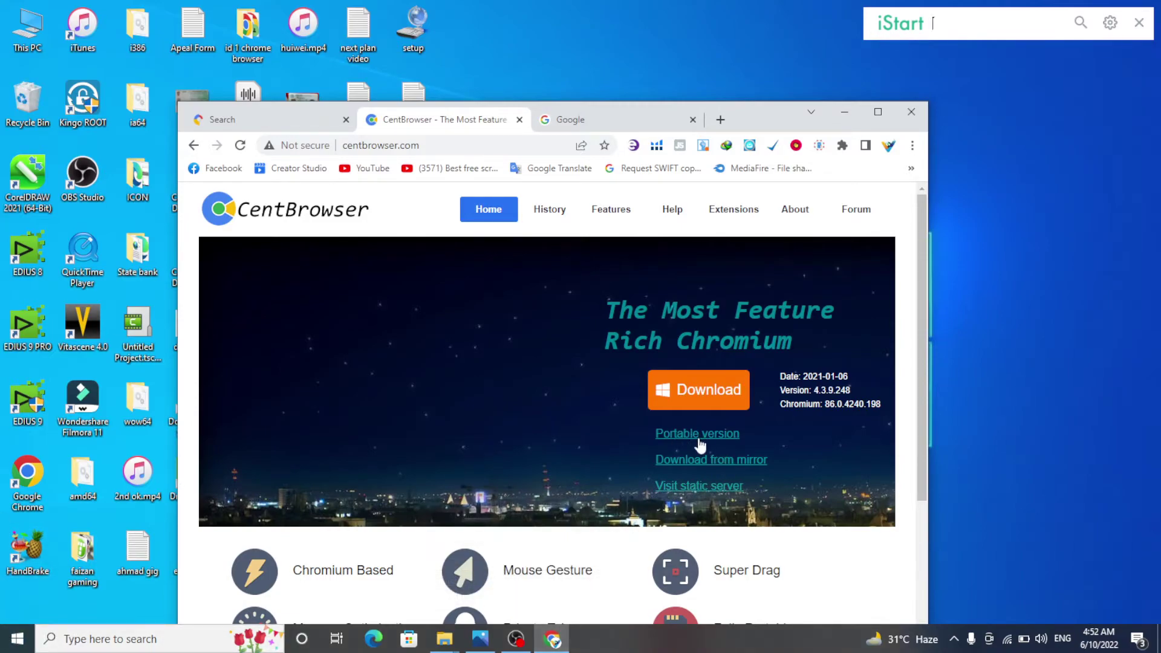
Download the portable version of CentBrowser, adding the duplicate with a numbered file name
left_click(704, 437)
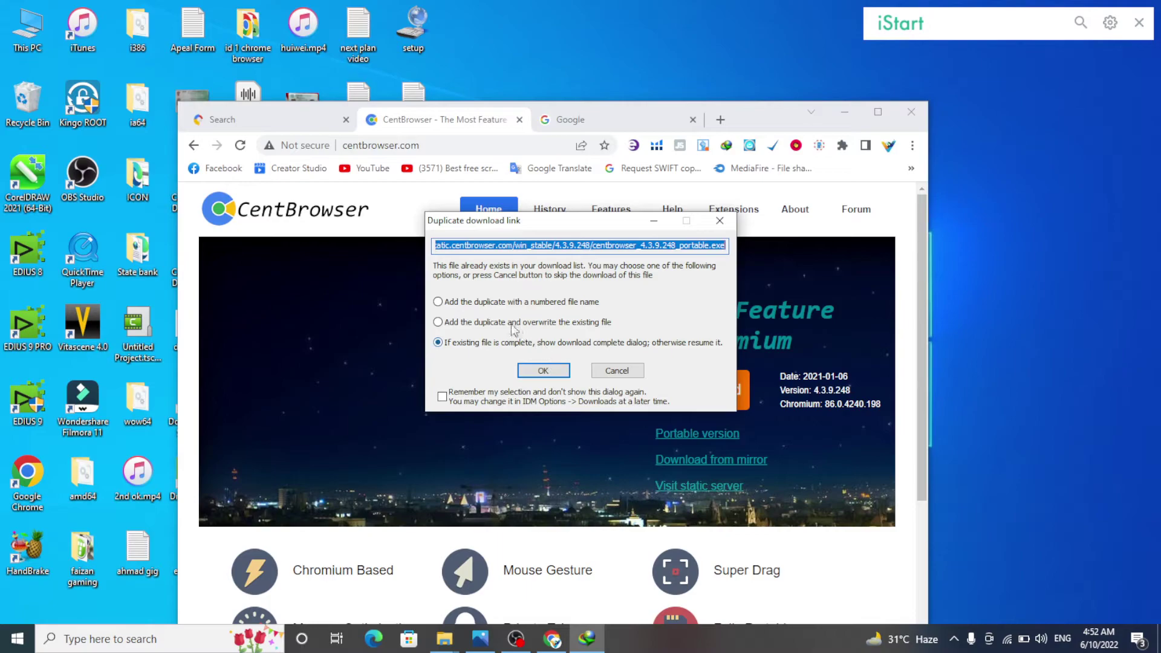
left_click(461, 302)
left_click(558, 369)
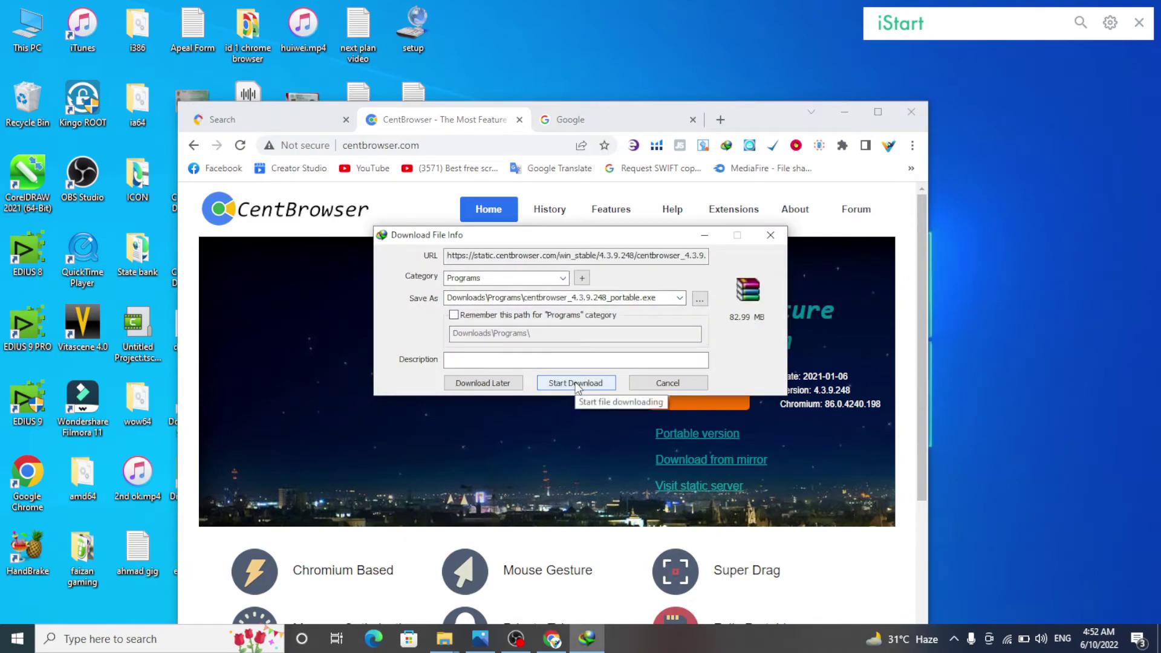
left_click(575, 384)
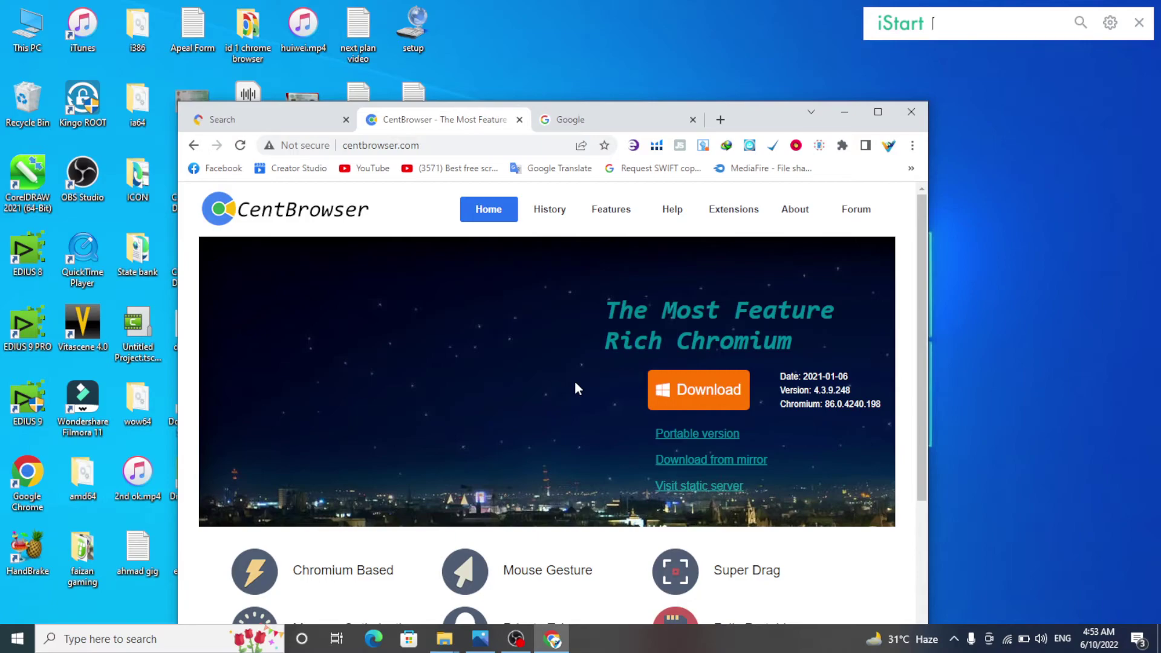
Find the downloaded centbrowser_4.3.9.248_portable file's folder through Internet Download Manager, cut the file, and close both windows
left_click(954, 639)
double_click(967, 553)
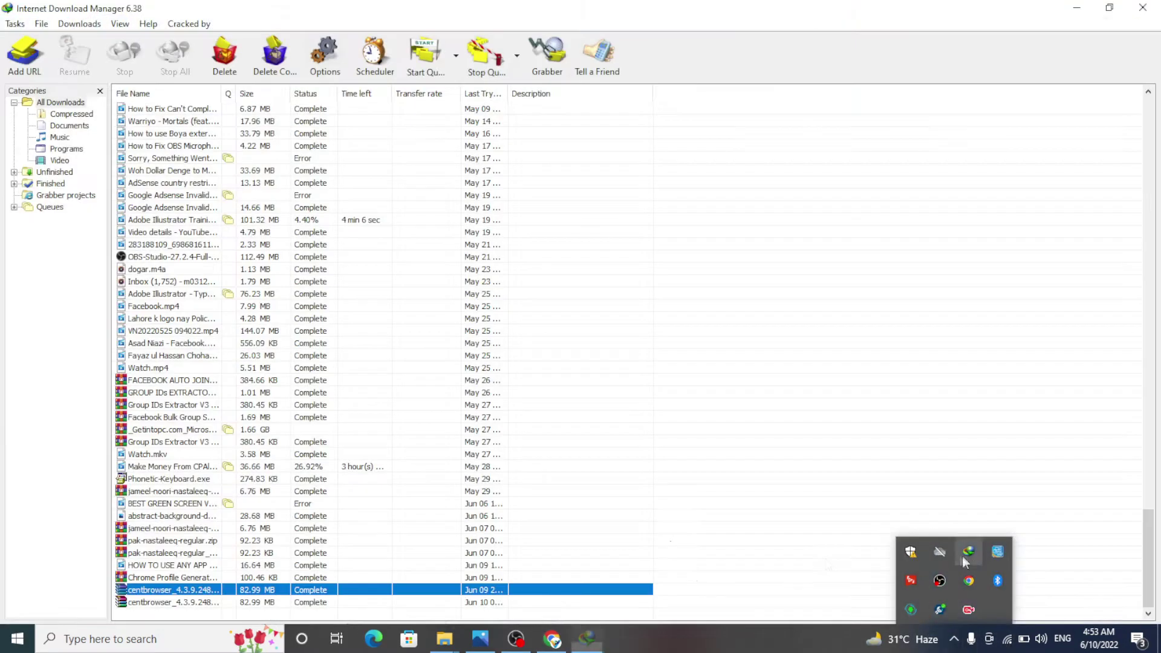
right_click(160, 589)
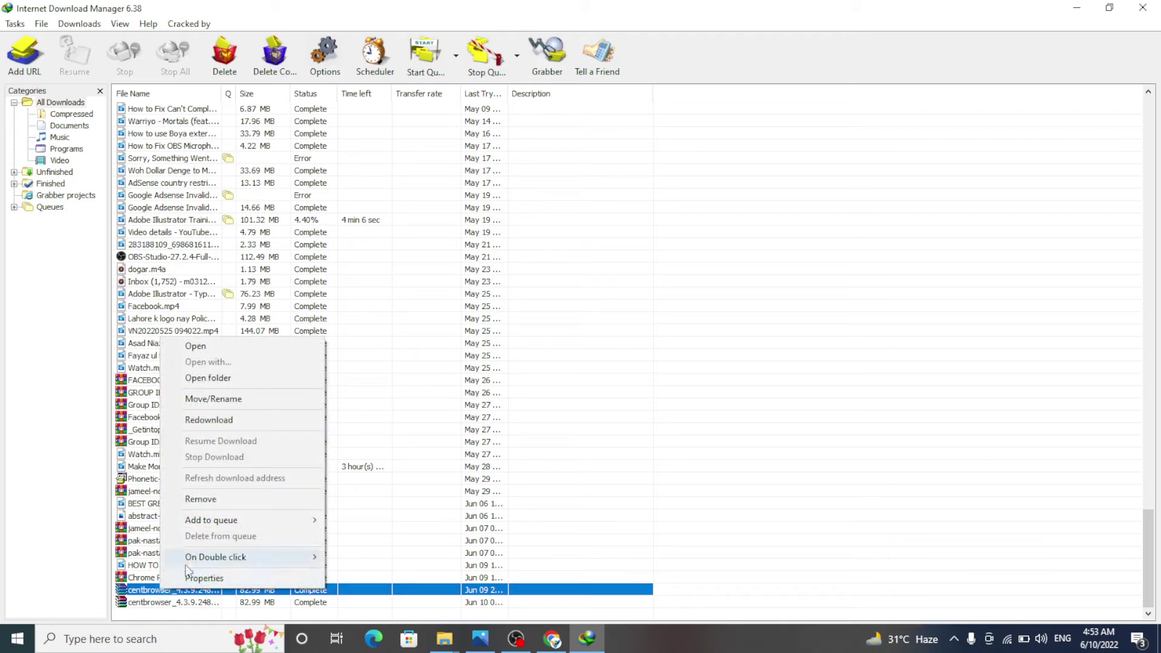
left_click(223, 380)
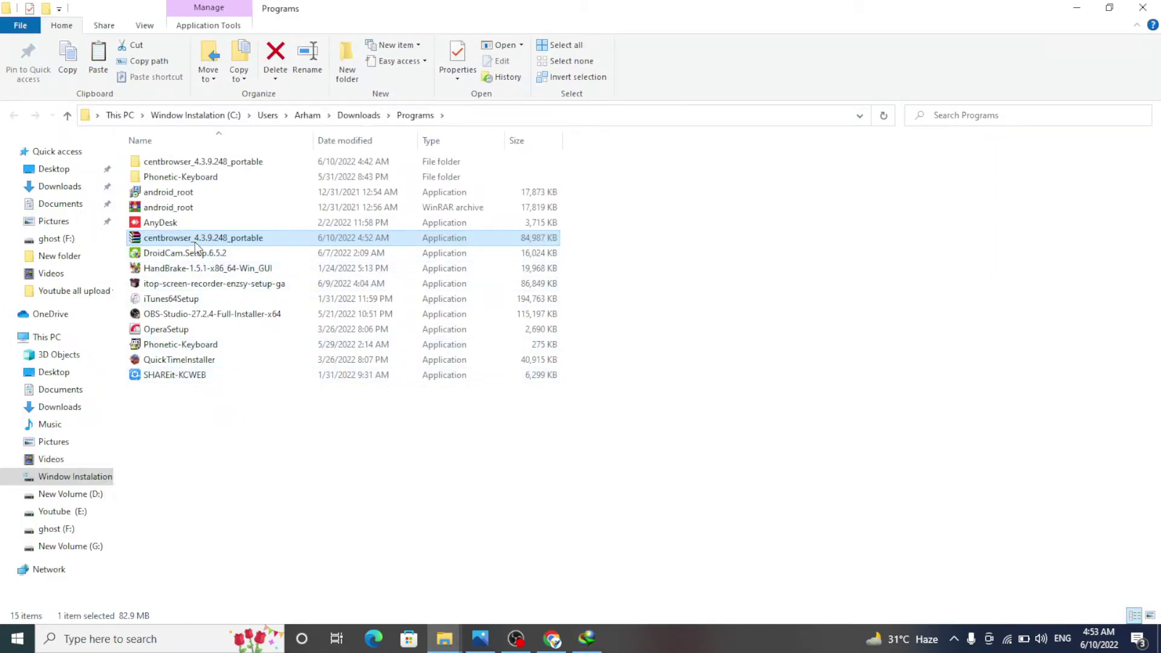
right_click(195, 242)
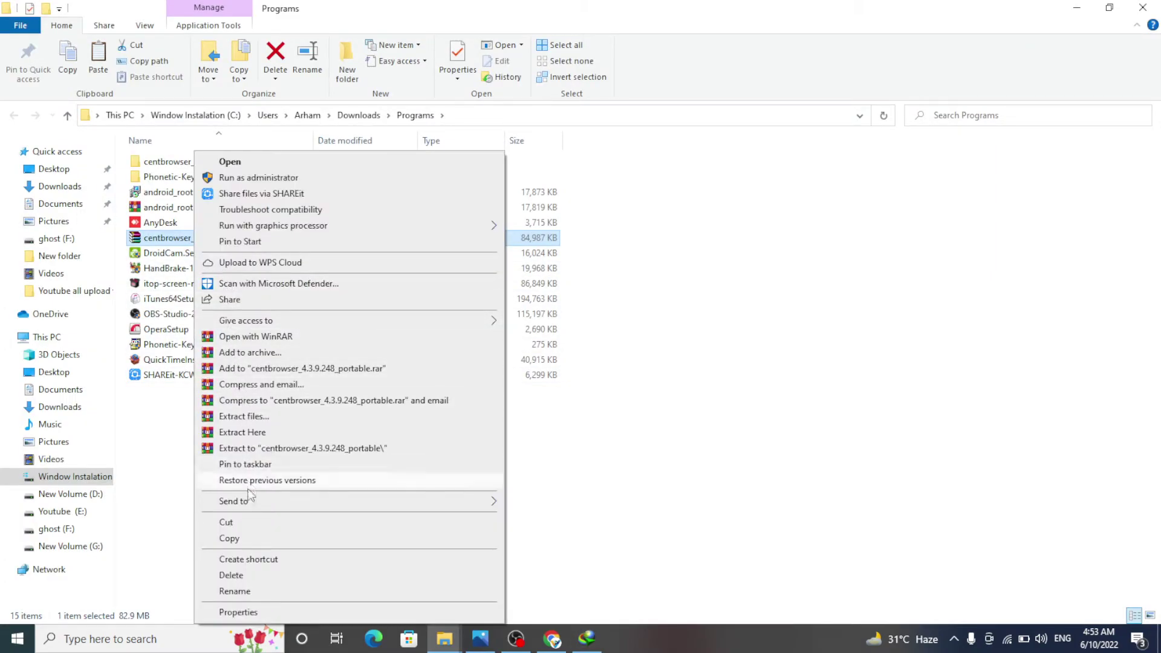
left_click(241, 521)
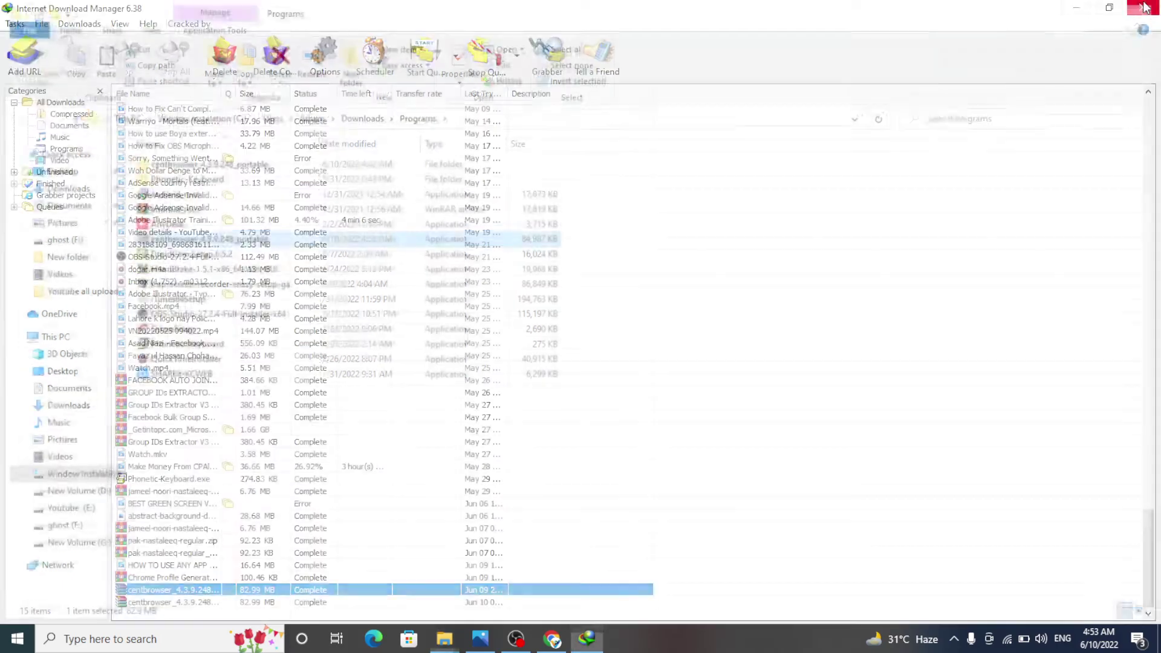
left_click(1143, 7)
left_click(1143, 7)
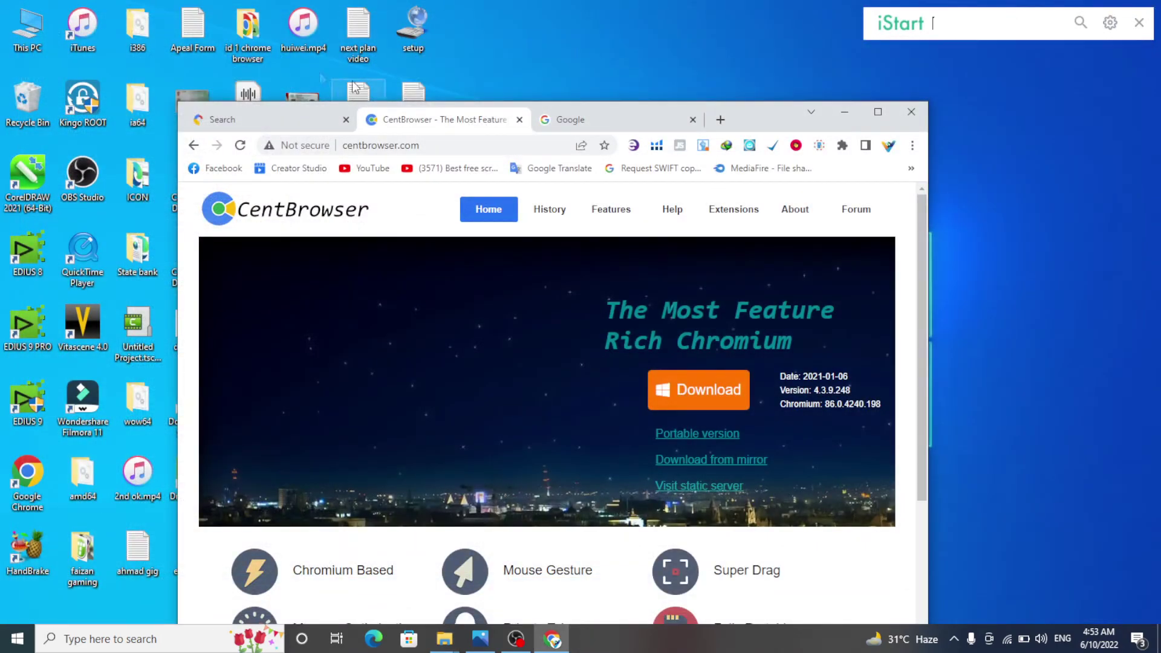
Create a folder named "cent browers" on the ghost (F:) drive in File Explorer and open it
double_click(21, 41)
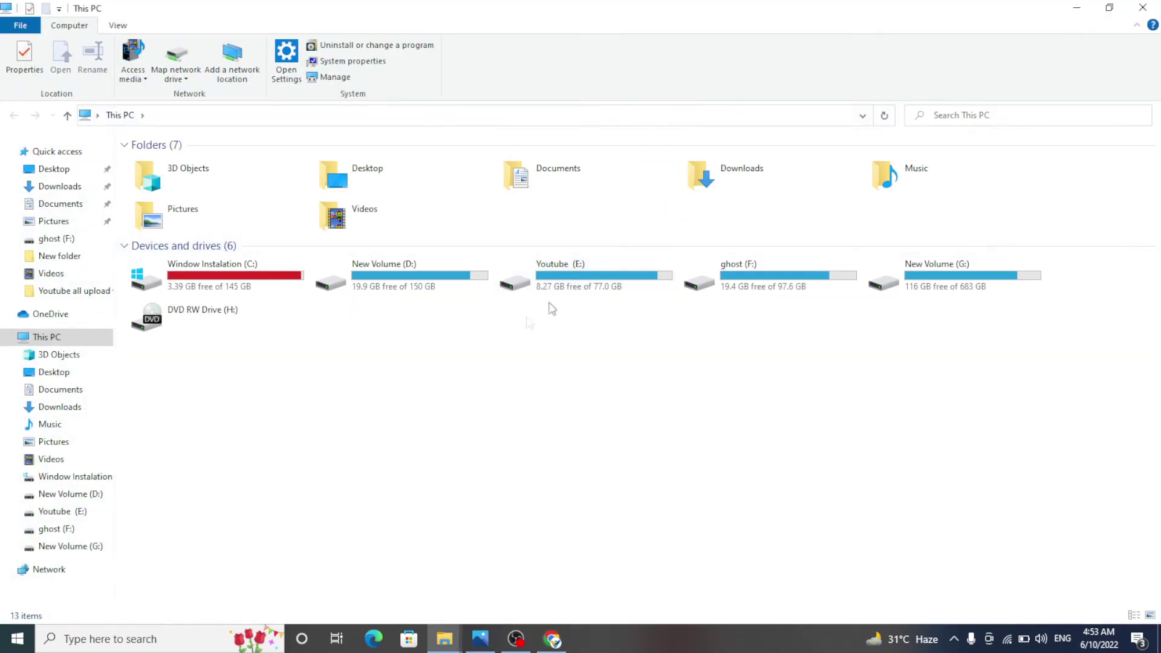
double_click(734, 288)
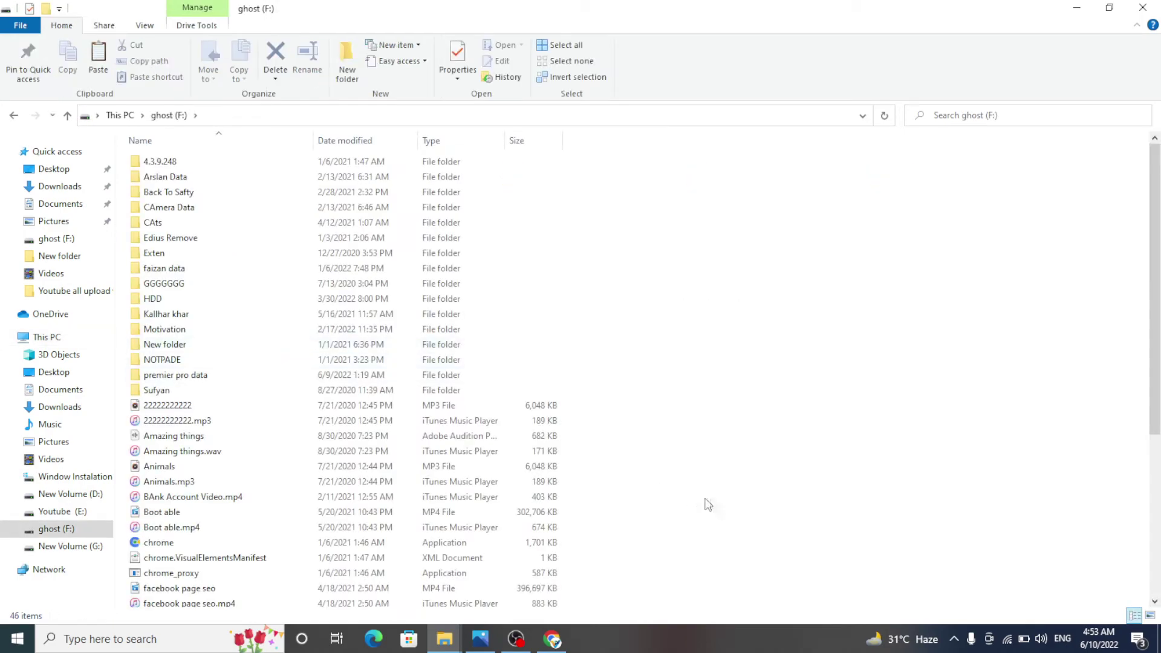
right_click(738, 497)
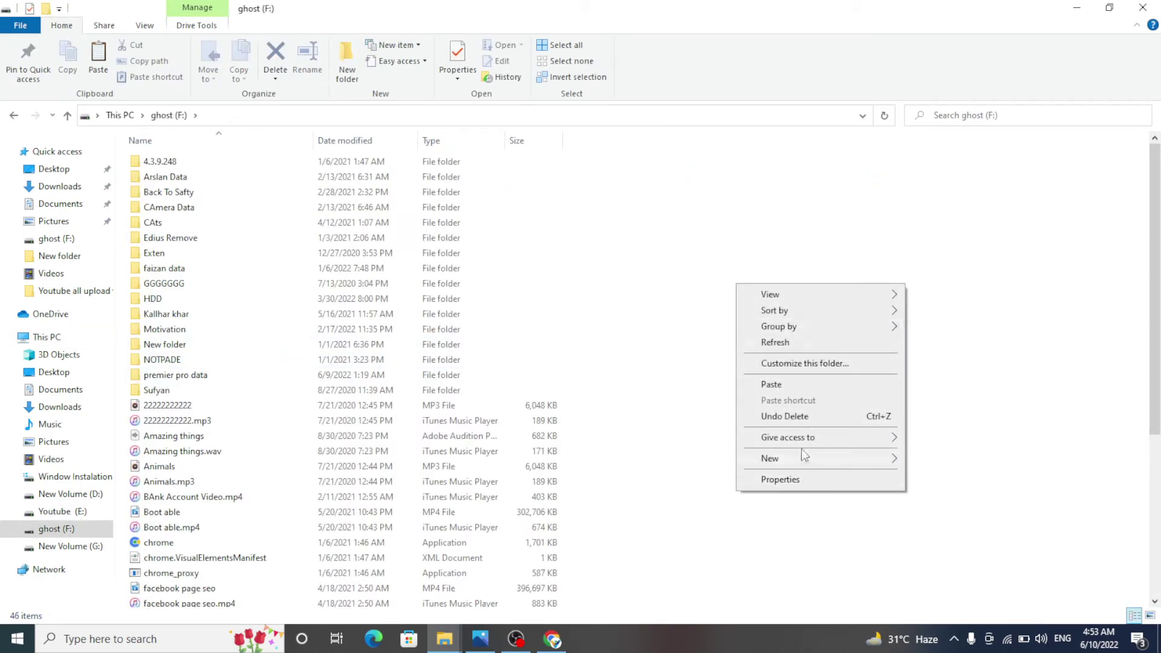
mouse_move(835, 461)
left_click(957, 247)
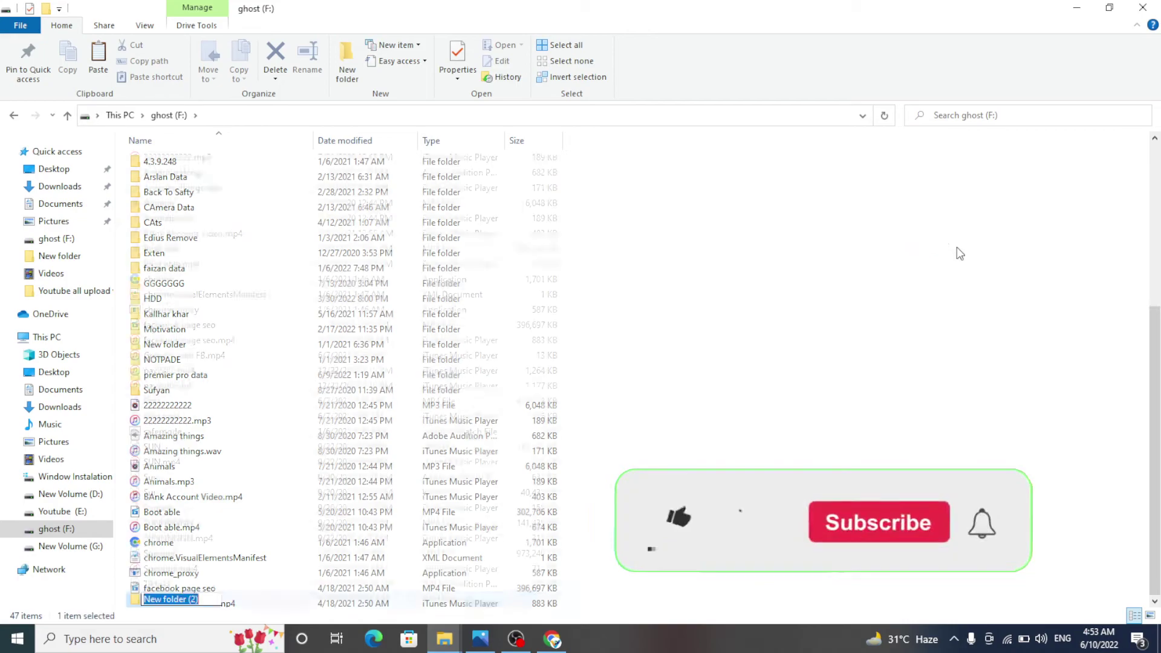
type("c")
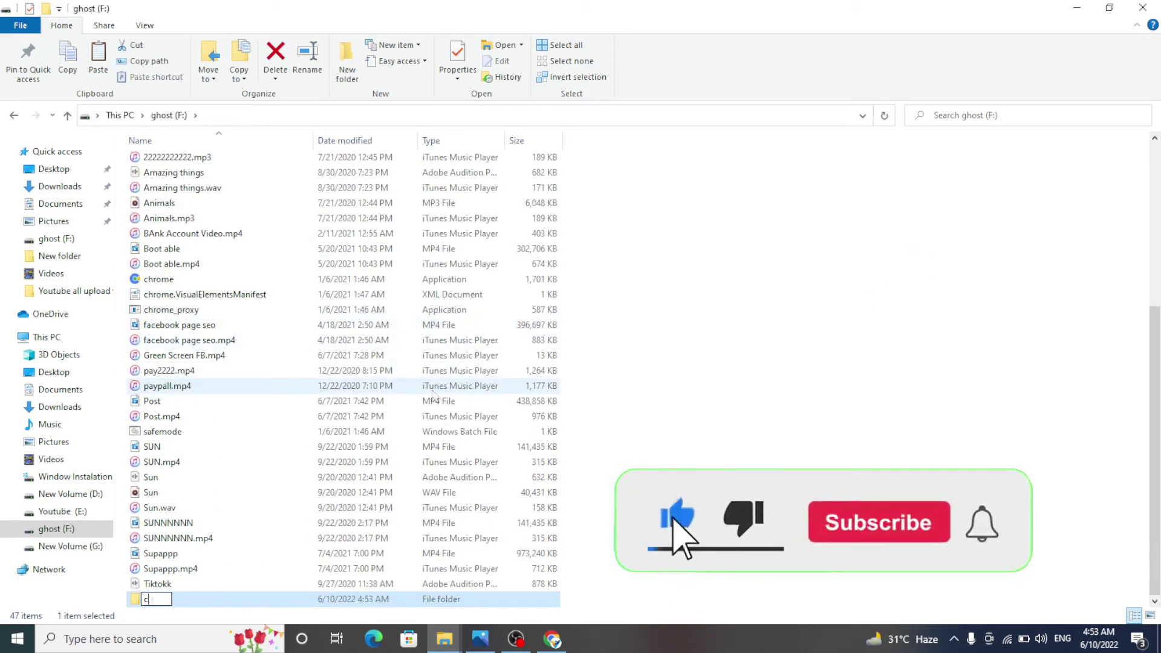
type("ent b")
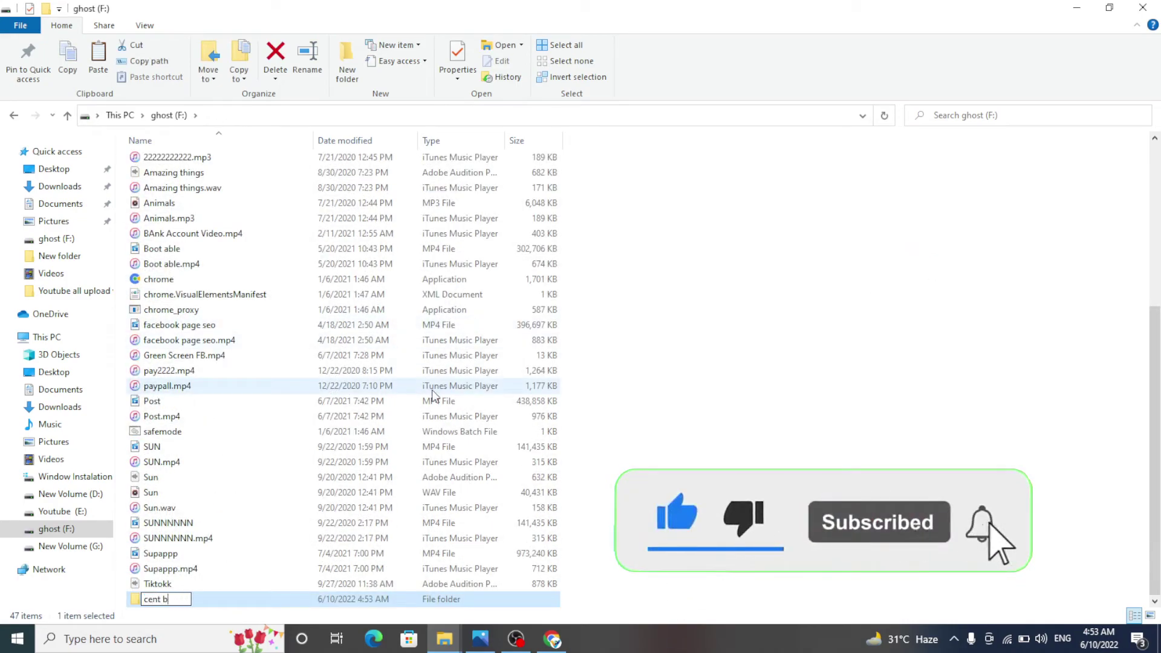
type("rowe")
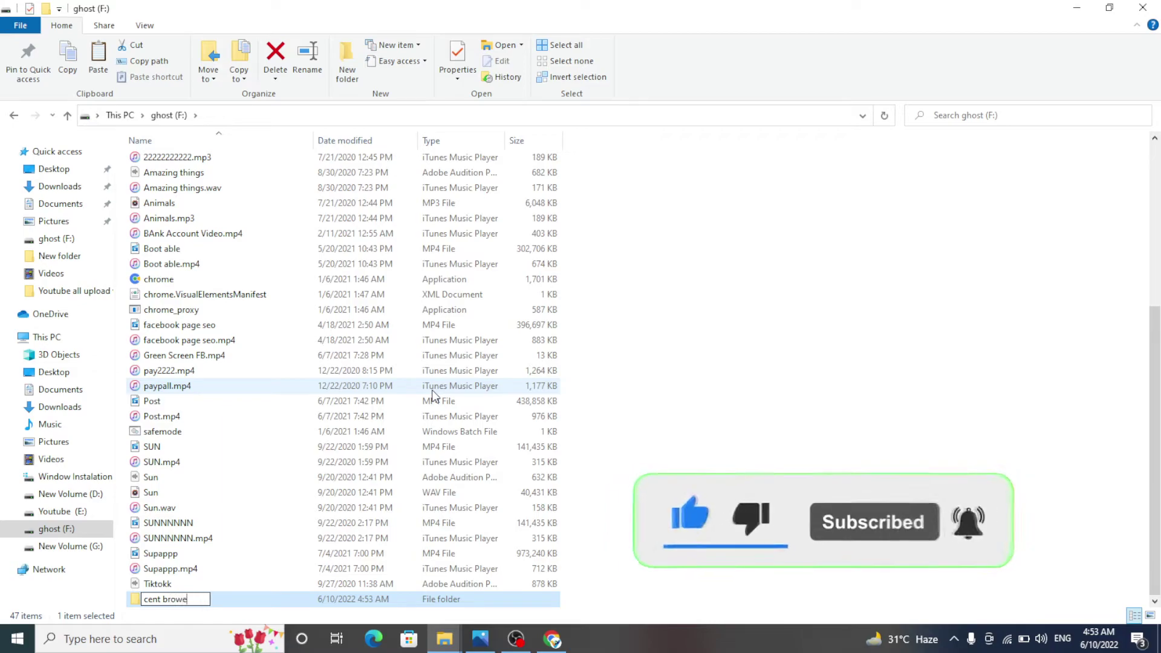
type("rs")
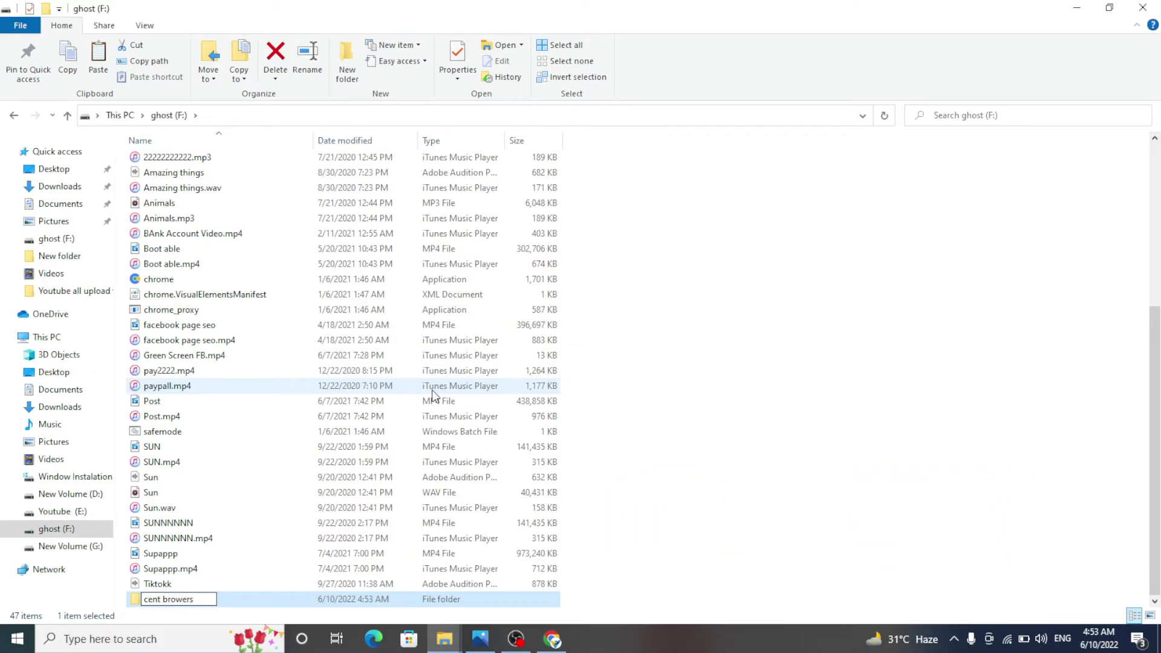
key("Return")
key("Return")
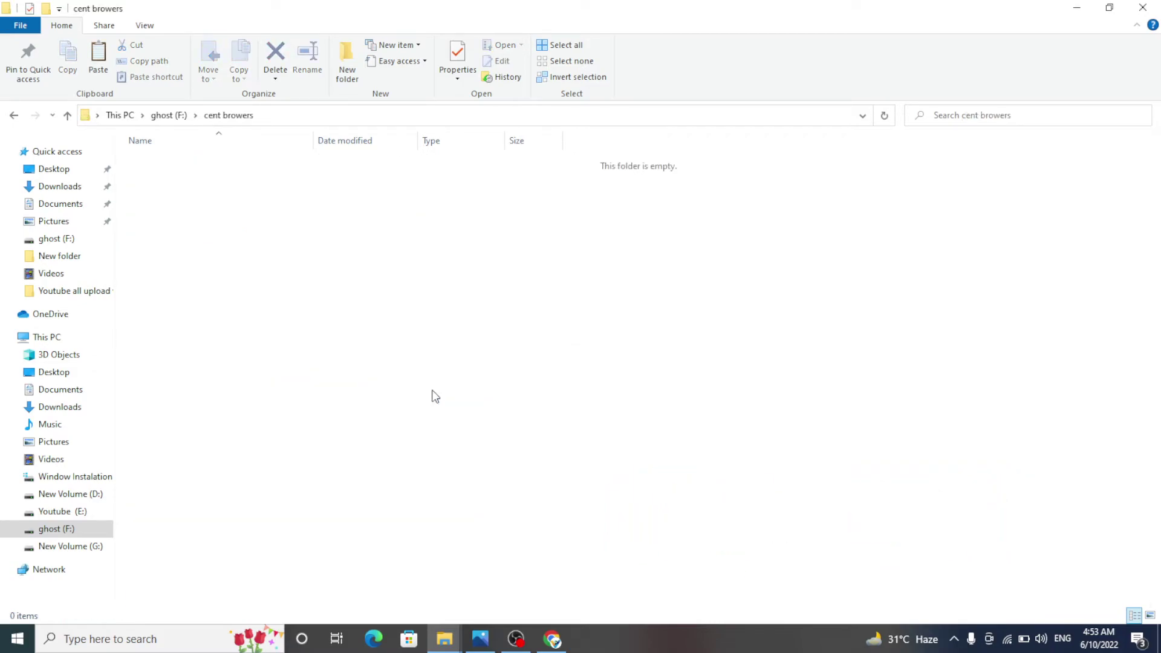
Paste the cut CentBrowser file into the folder and extract it to a centbrowser_4.3.9.248_portable subfolder
key("ctrl+v")
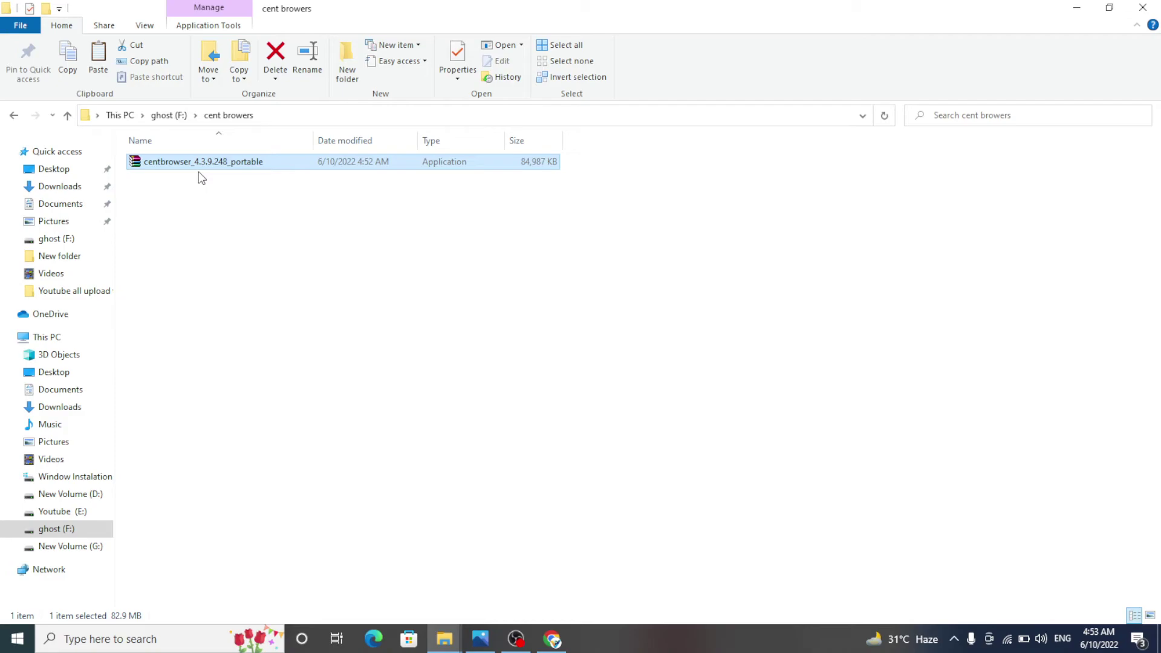
left_click(266, 245)
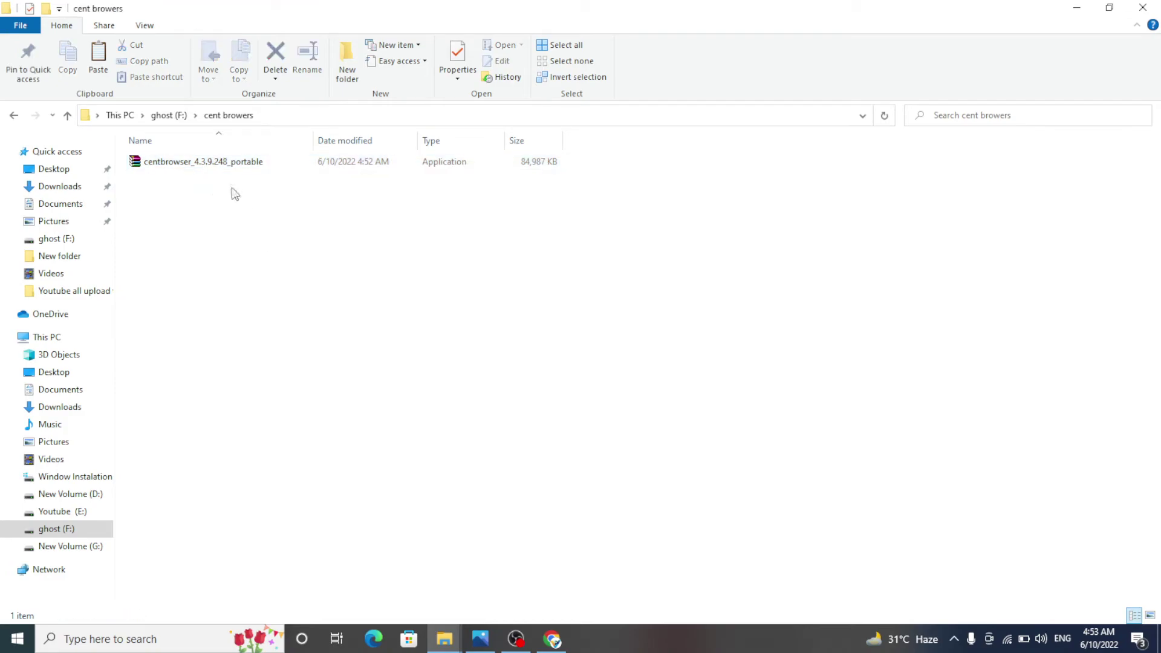
right_click(223, 172)
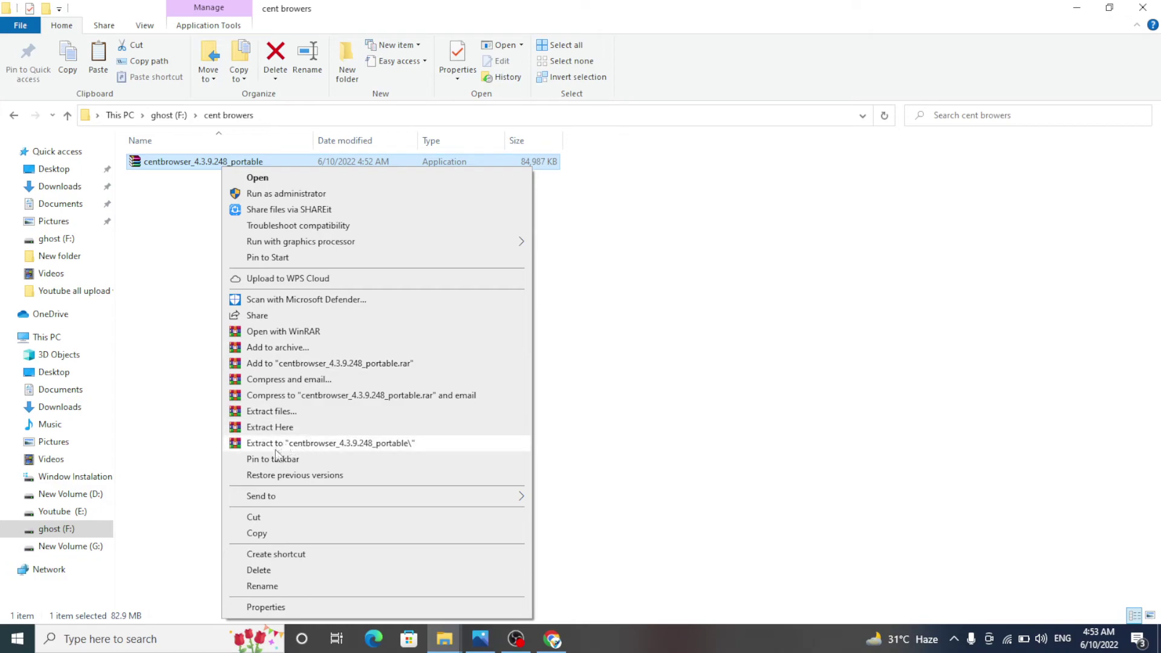
left_click(347, 445)
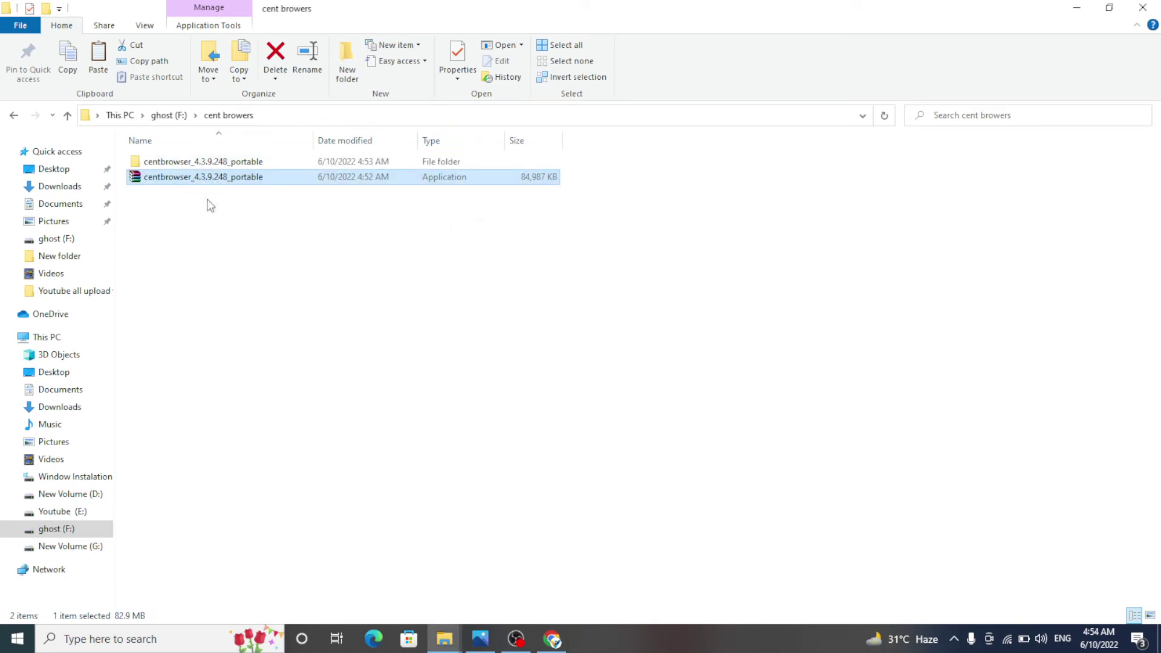
Launch Cent Browser from the chrome application in the extracted folder and maximize its window
double_click(179, 163)
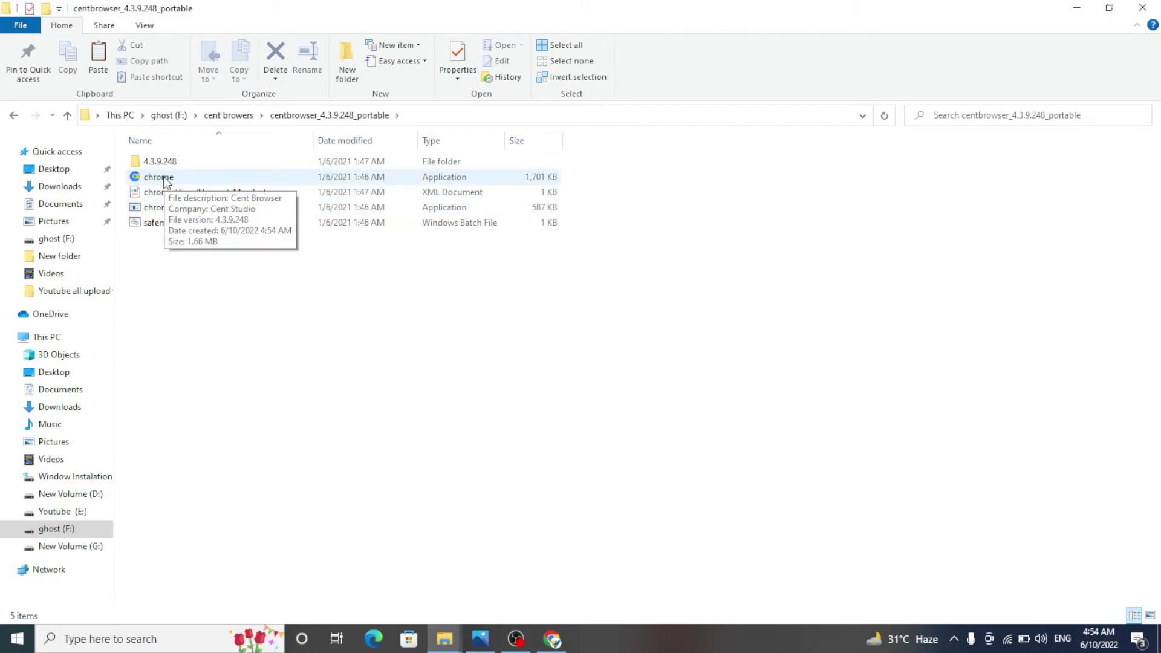
left_click(167, 183)
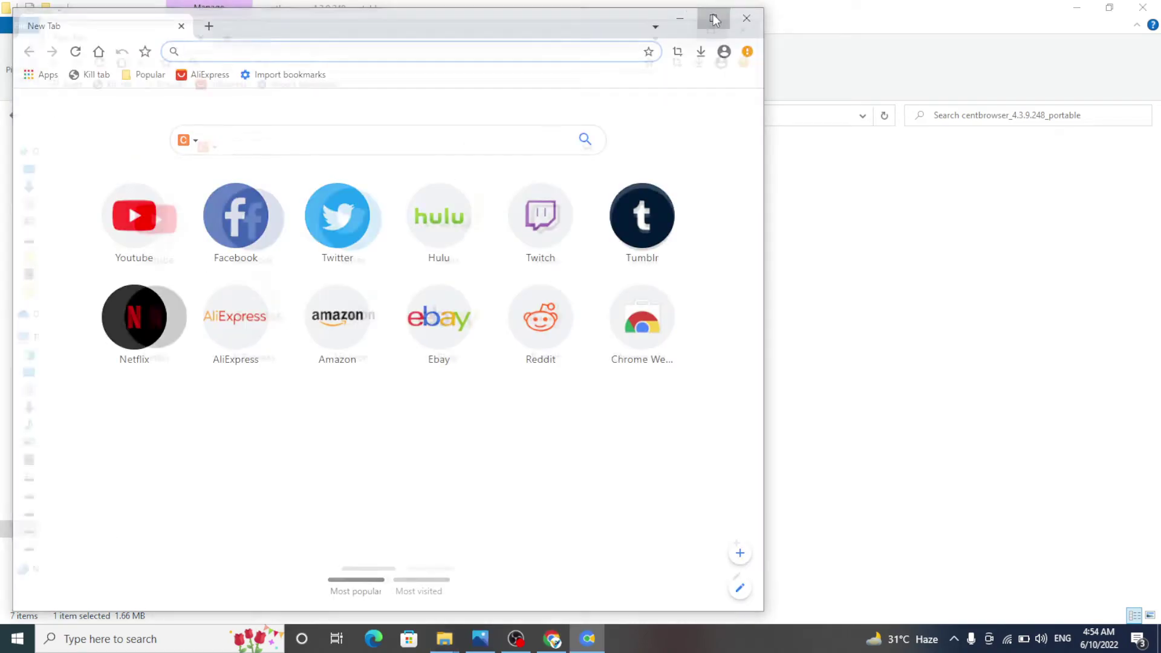
left_click(723, 16)
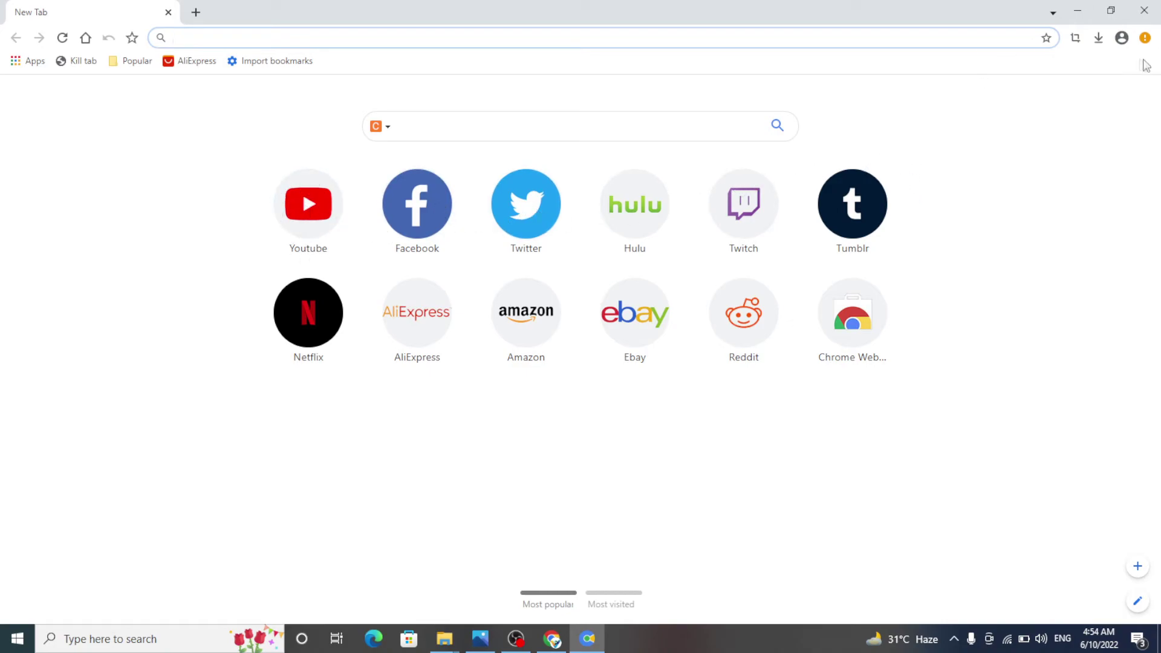
View Cent Browser's installed extensions and return to the new tab page
left_click(1145, 38)
left_click(883, 151)
left_click(1144, 38)
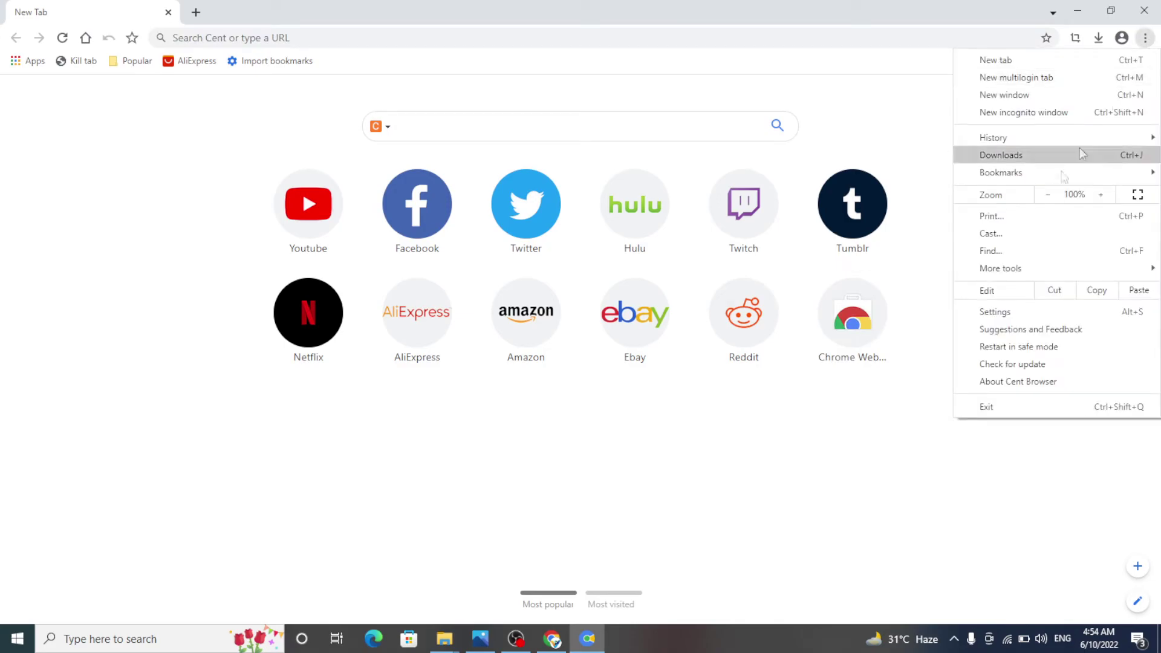
mouse_move(998, 271)
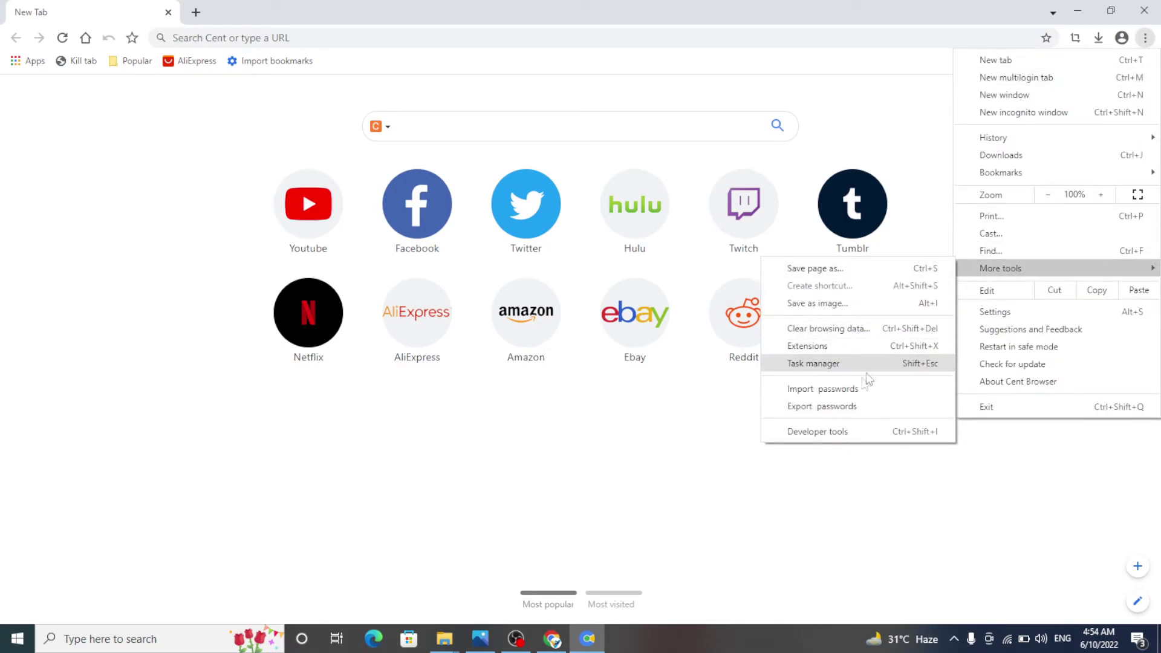
left_click(826, 348)
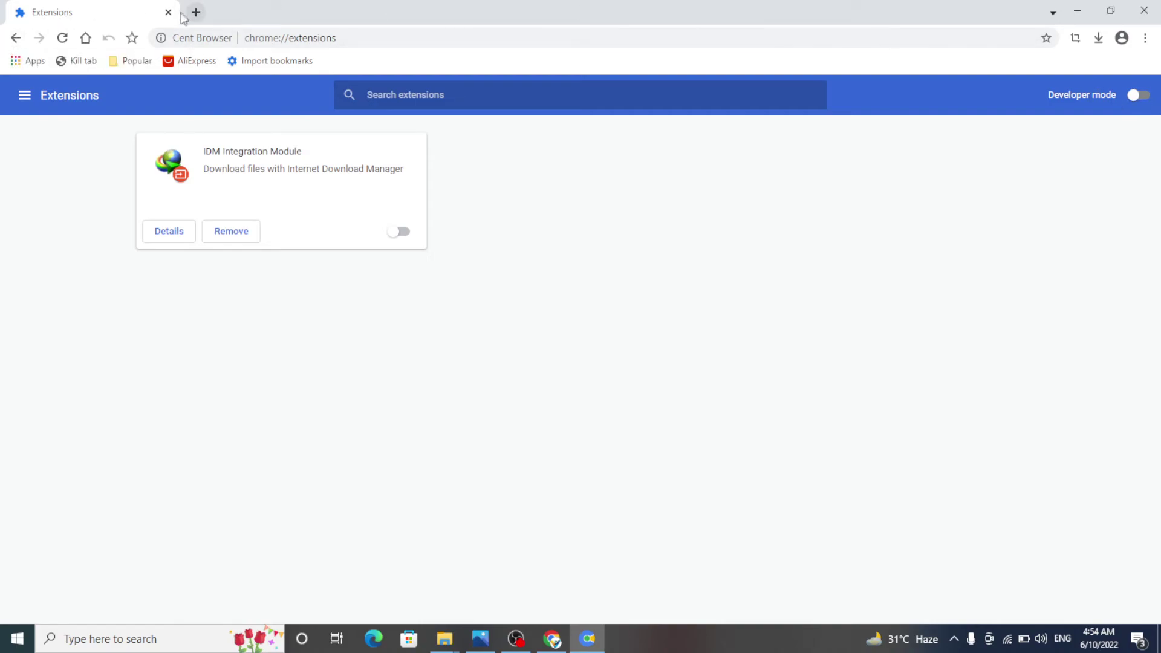
left_click(16, 39)
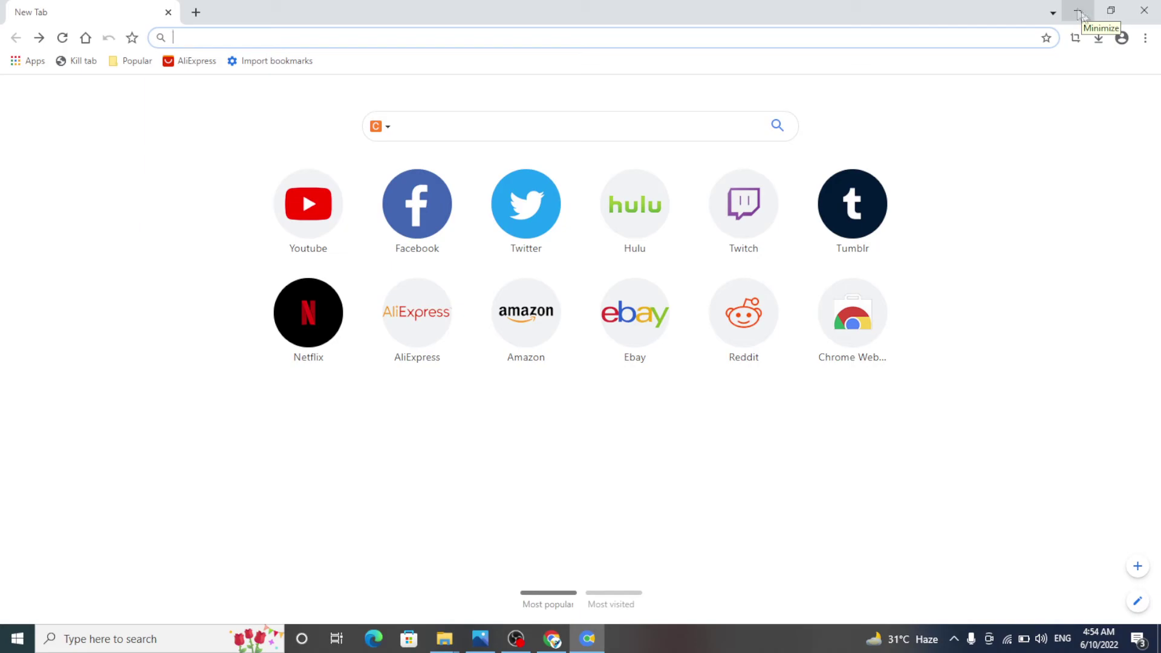
Add a Cent Browser person named 56 with the origami dog avatar, keeping the desktop shortcut option enabled
left_click(1122, 39)
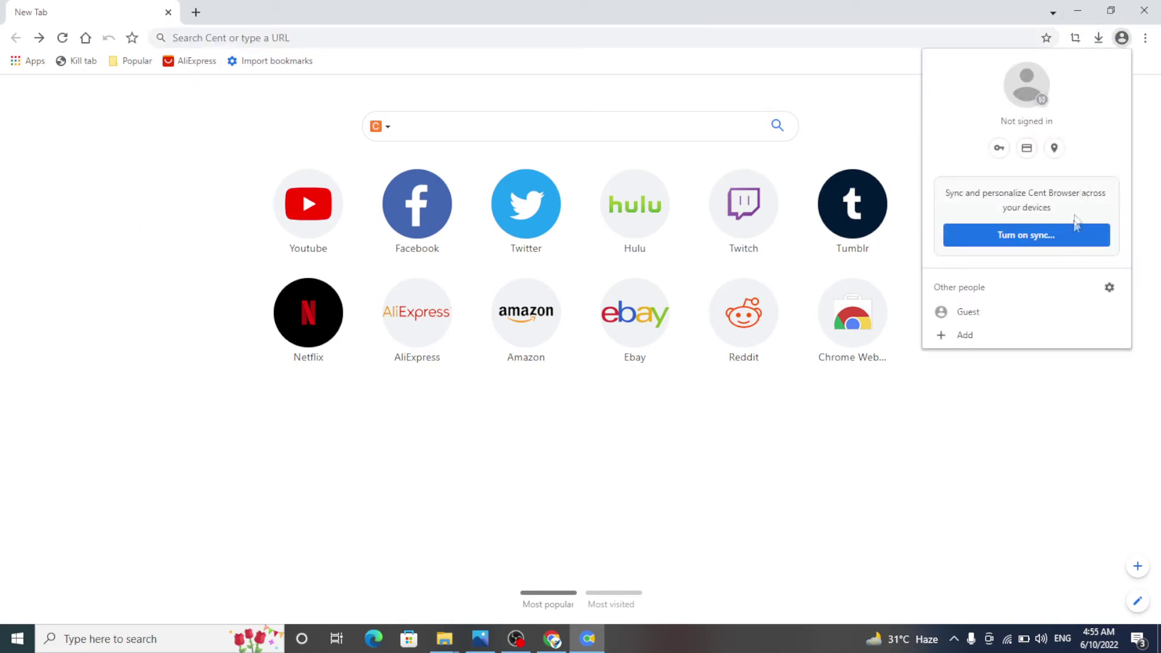
left_click(990, 339)
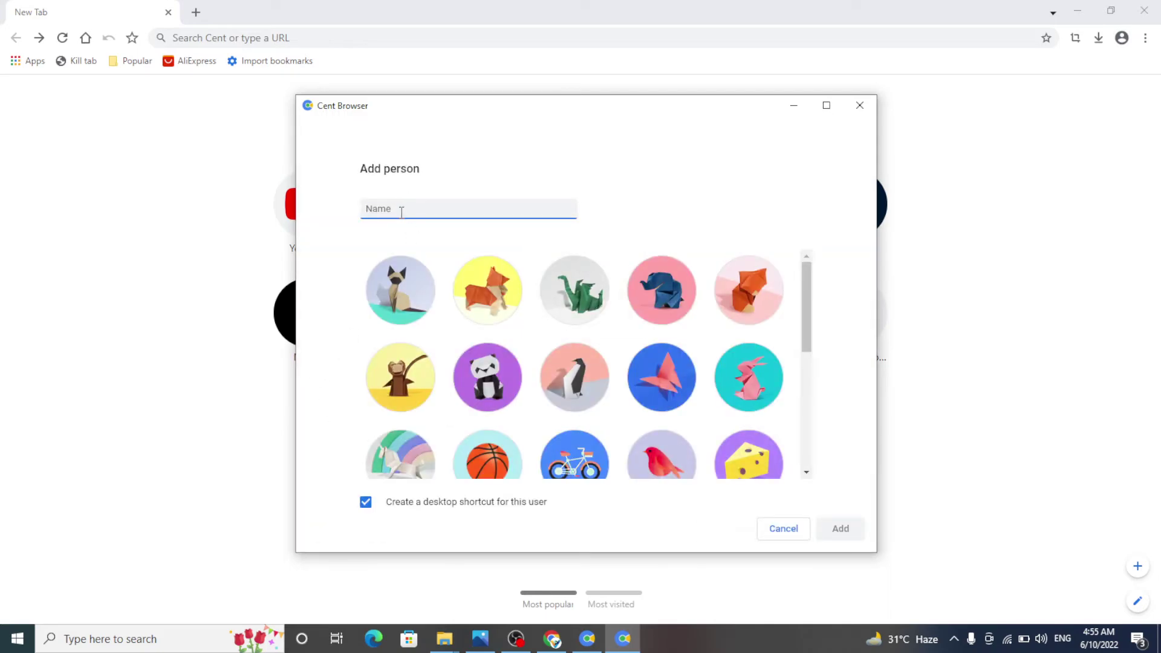
type("ii")
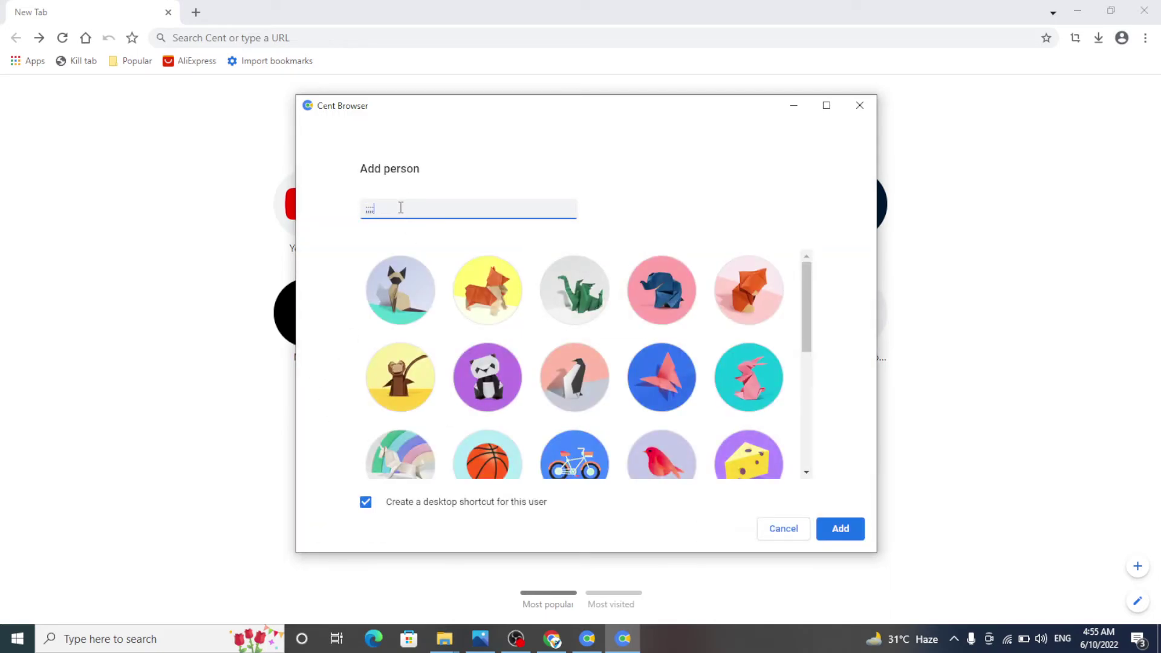
key("BackSpace")
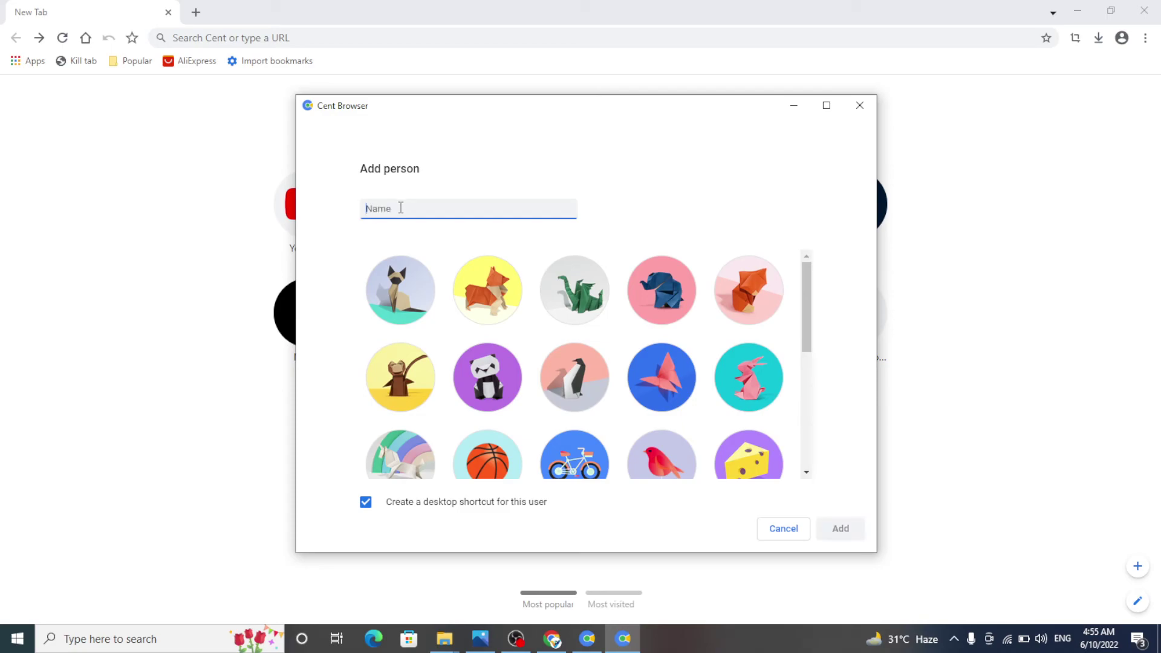
type("56")
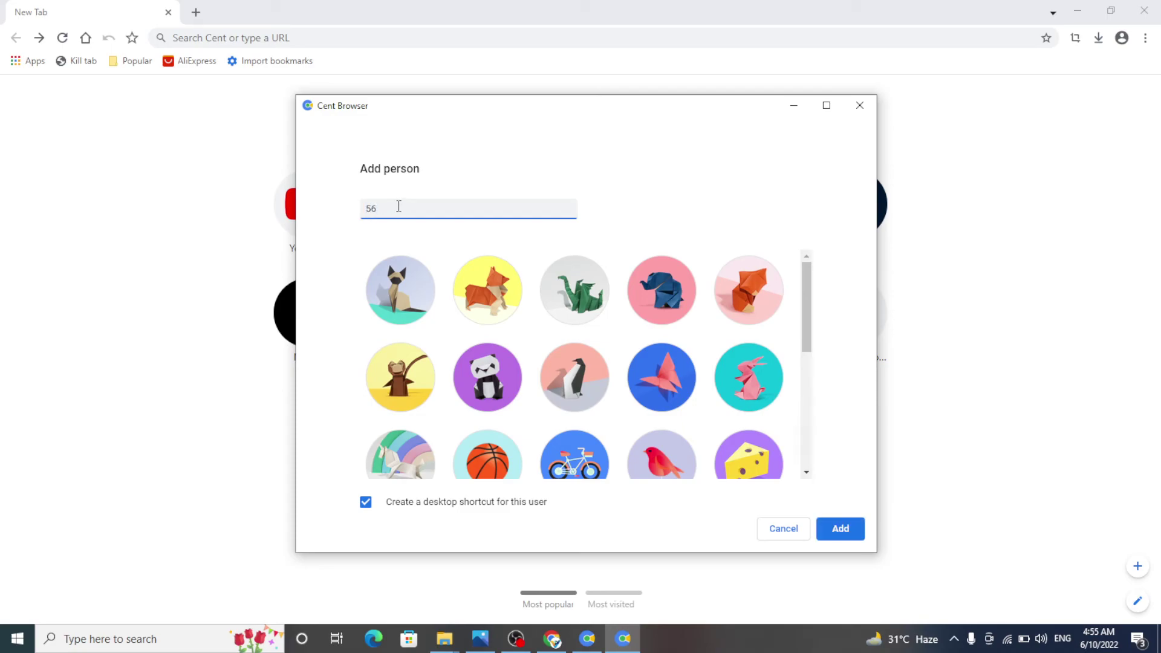
left_click(492, 294)
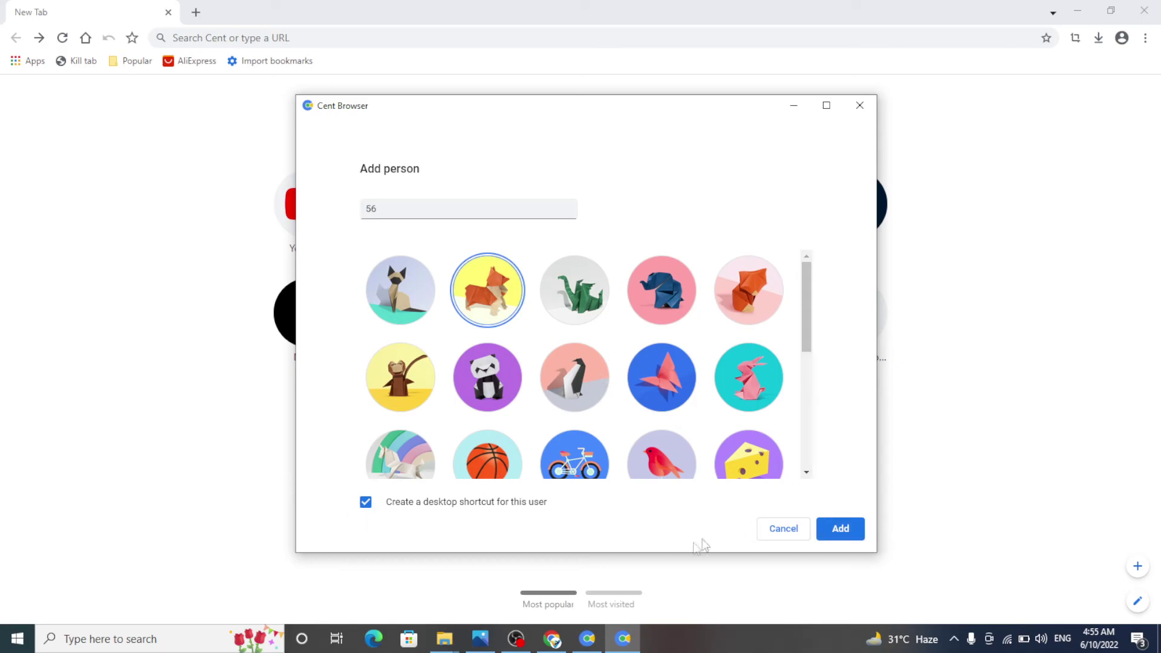
left_click(856, 542)
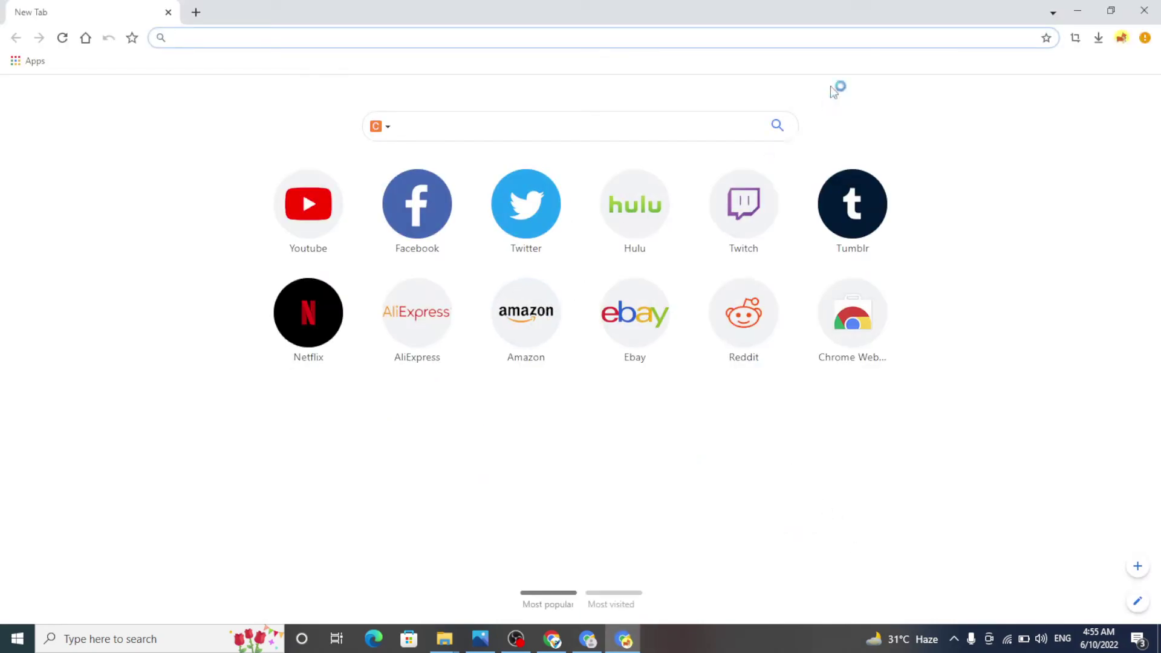
Minimize all open windows to reach the desktop and open the 56 - Cent Browser shortcut
left_click(1081, 11)
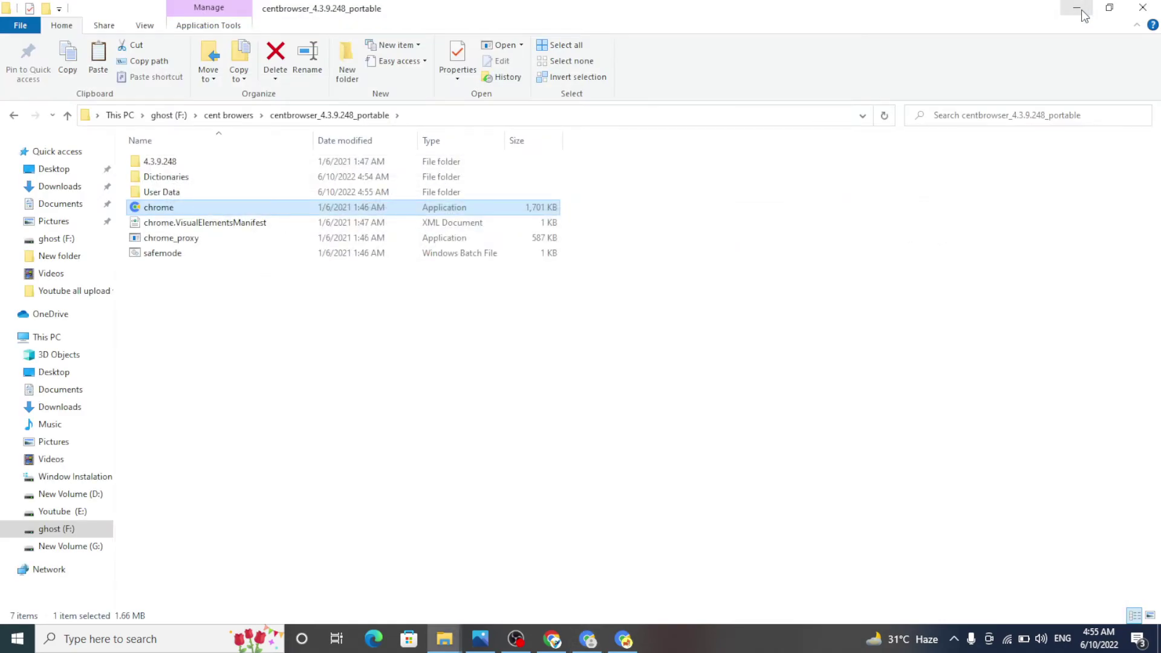
left_click(1081, 11)
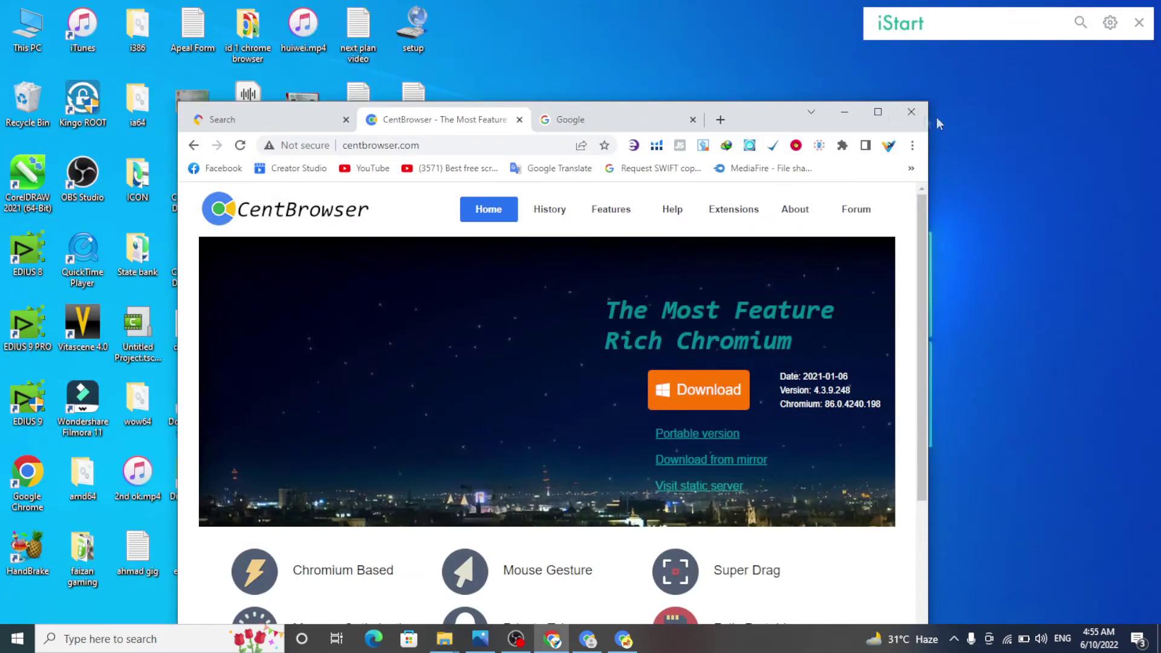
left_click(848, 112)
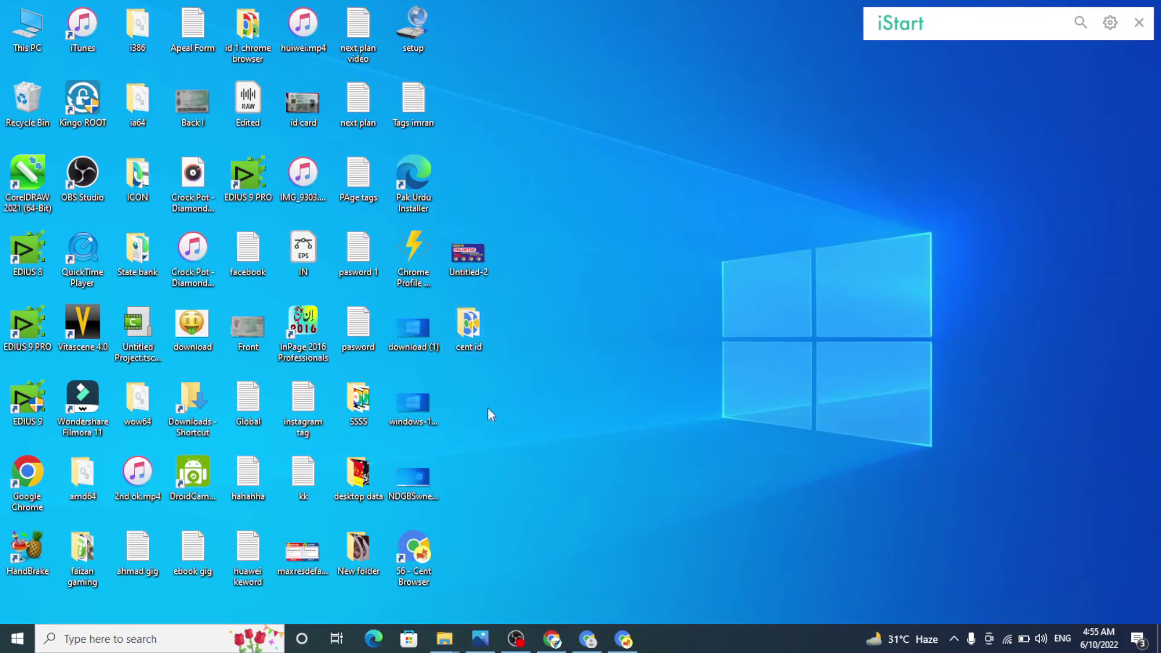
double_click(420, 563)
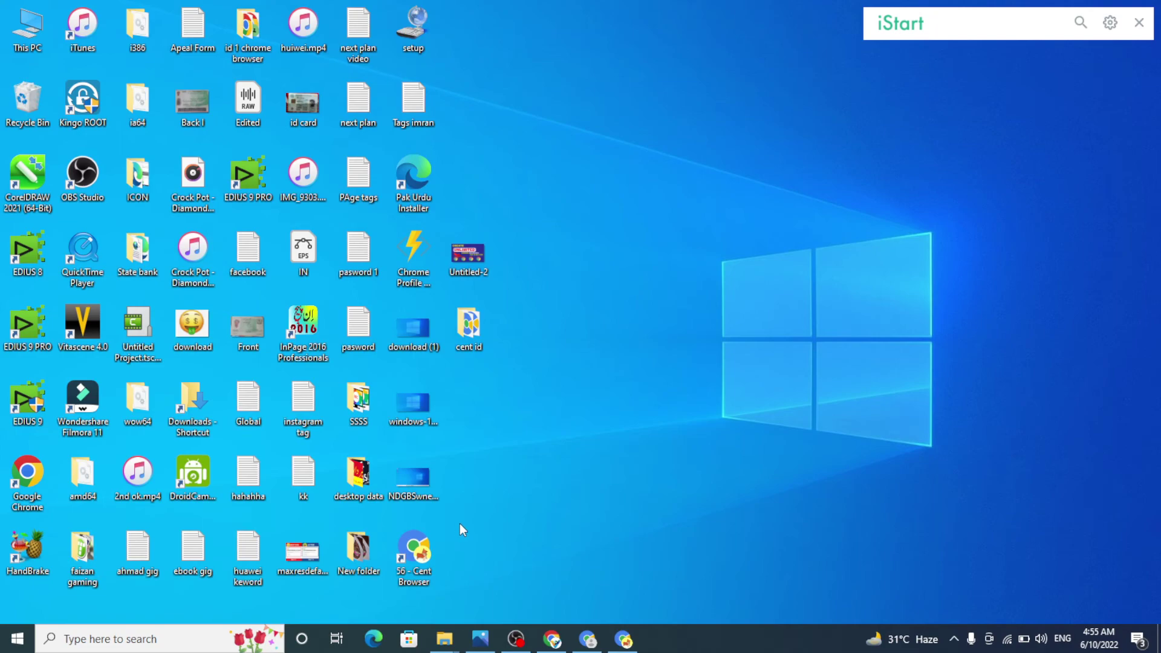
double_click(414, 252)
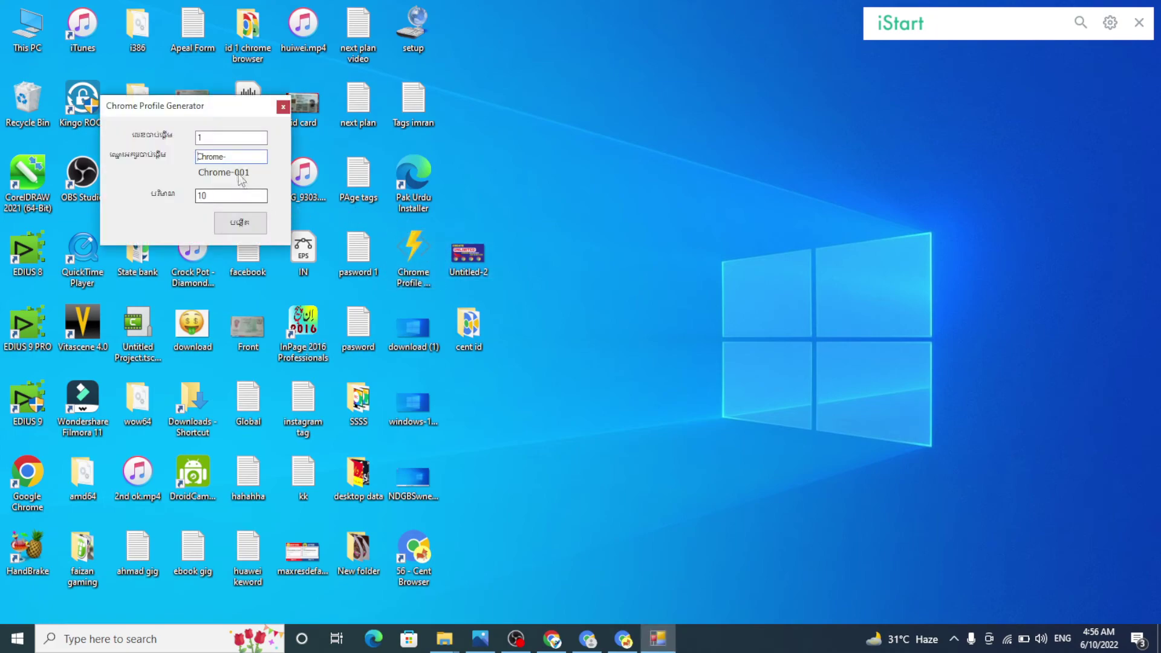
left_click(257, 227)
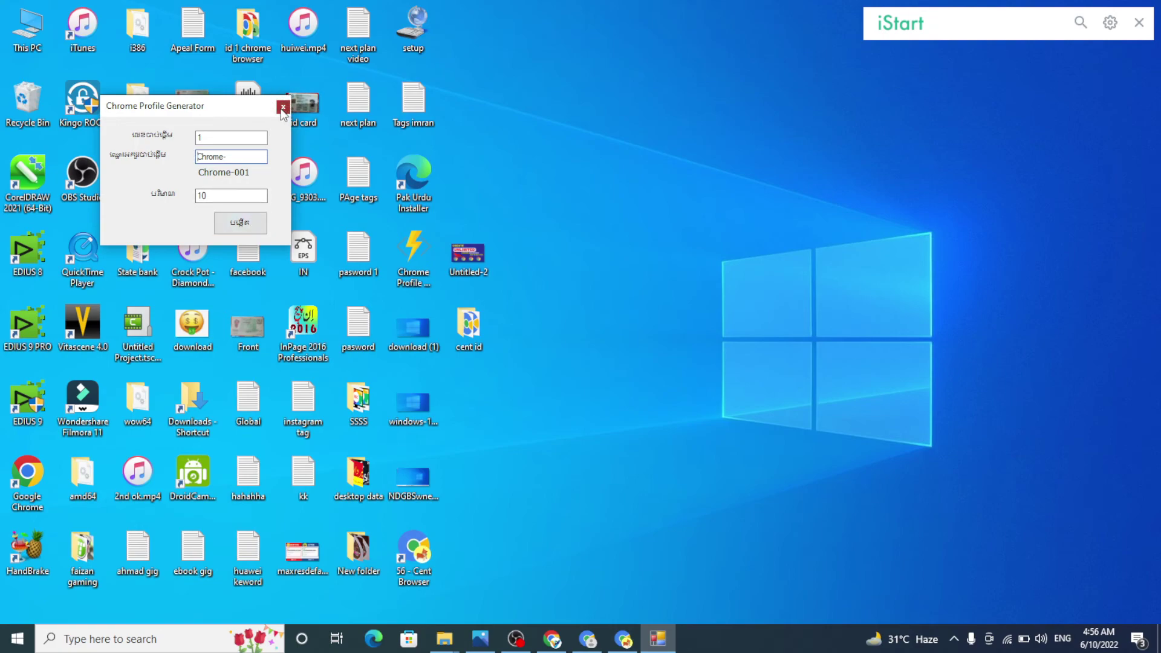
left_click(282, 108)
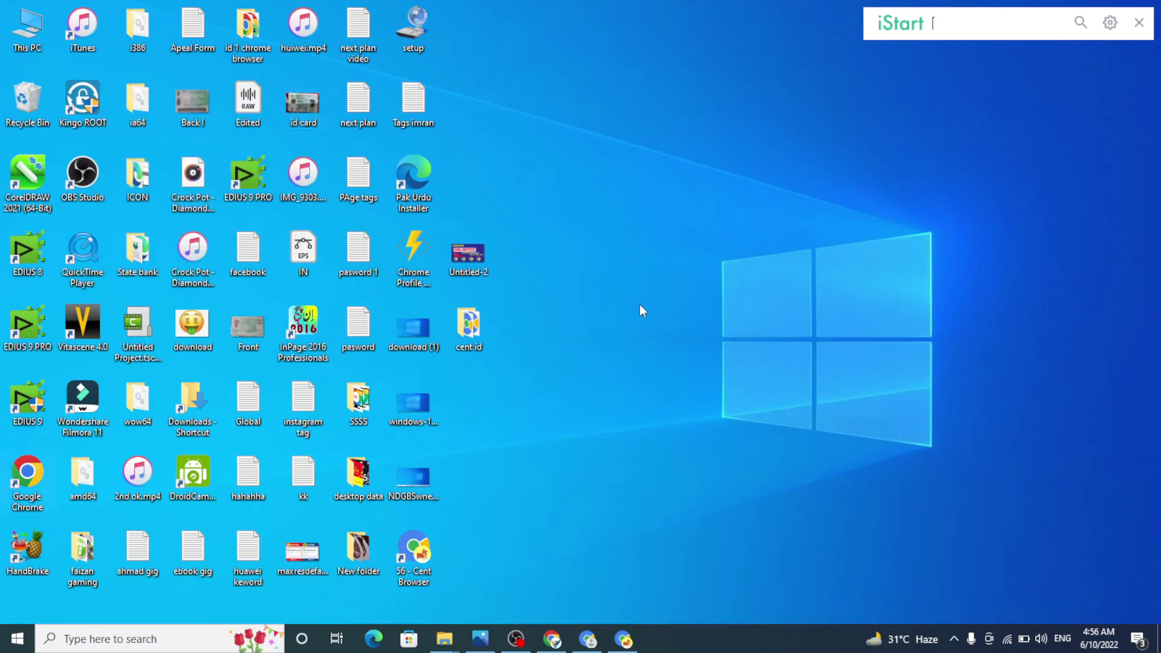
Rename the chrome application in Google Chrome's install folder to "a" and test launching Google Chrome from its desktop shortcut
right_click(32, 480)
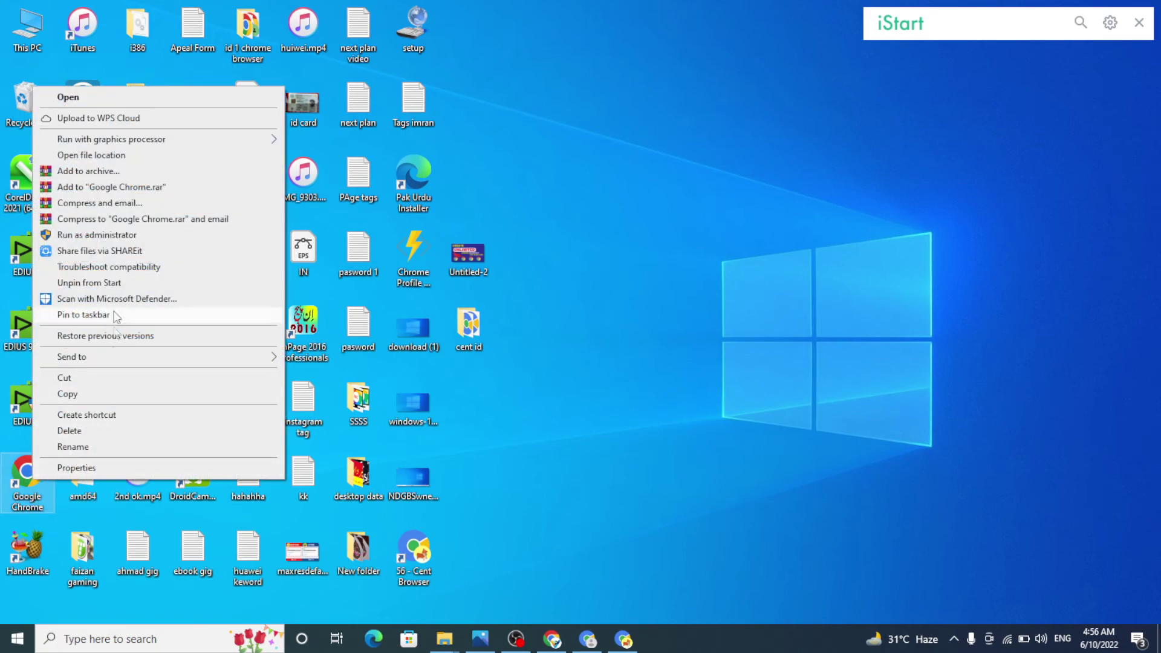
left_click(107, 155)
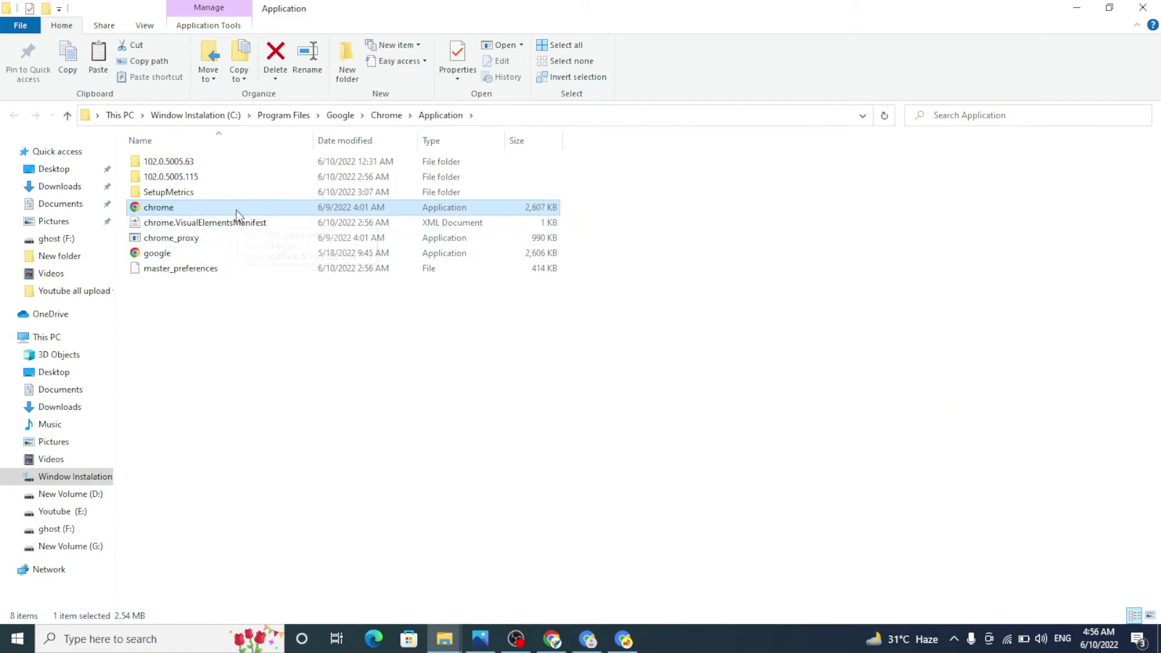
right_click(236, 210)
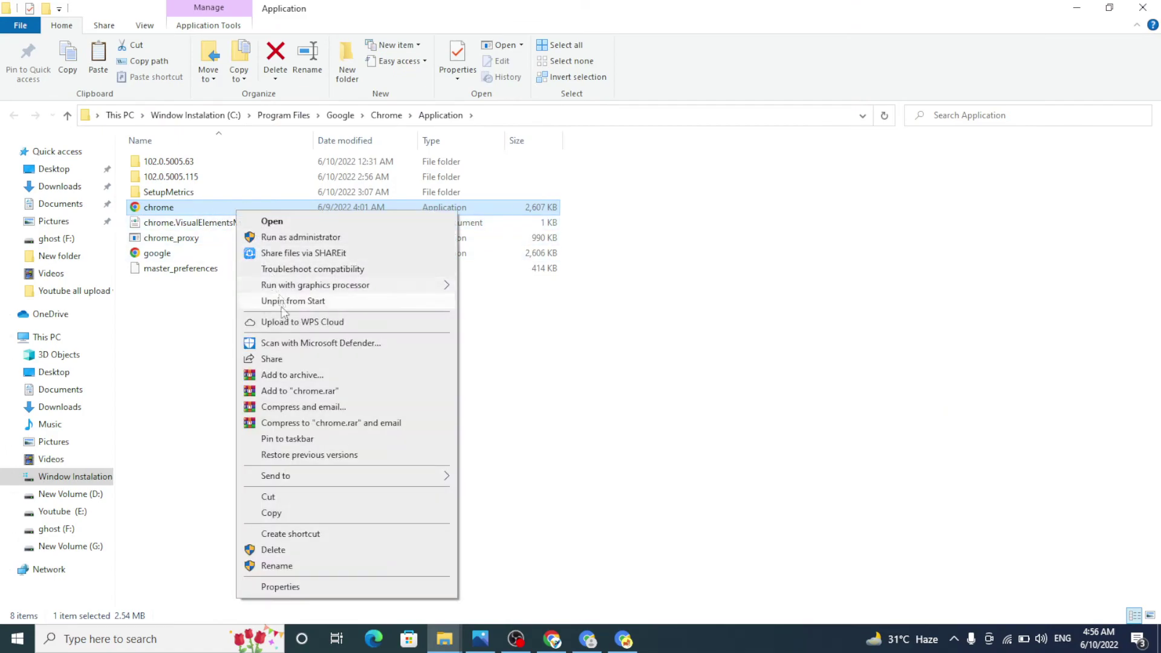
left_click(287, 565)
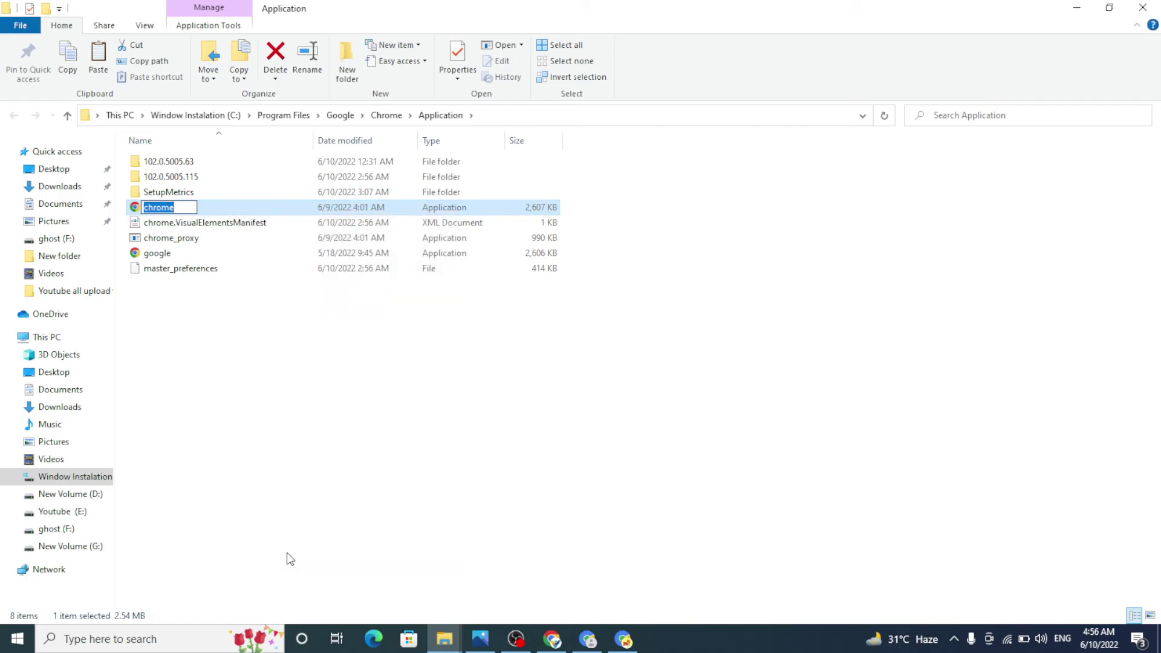
type("a")
key("Return")
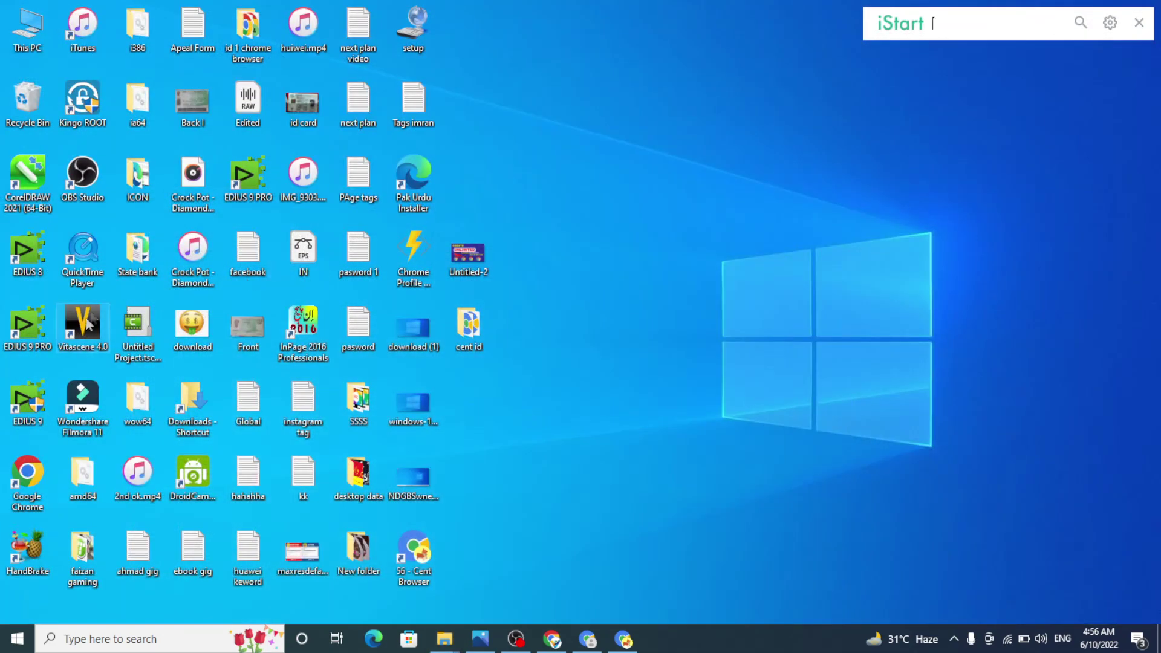
double_click(36, 486)
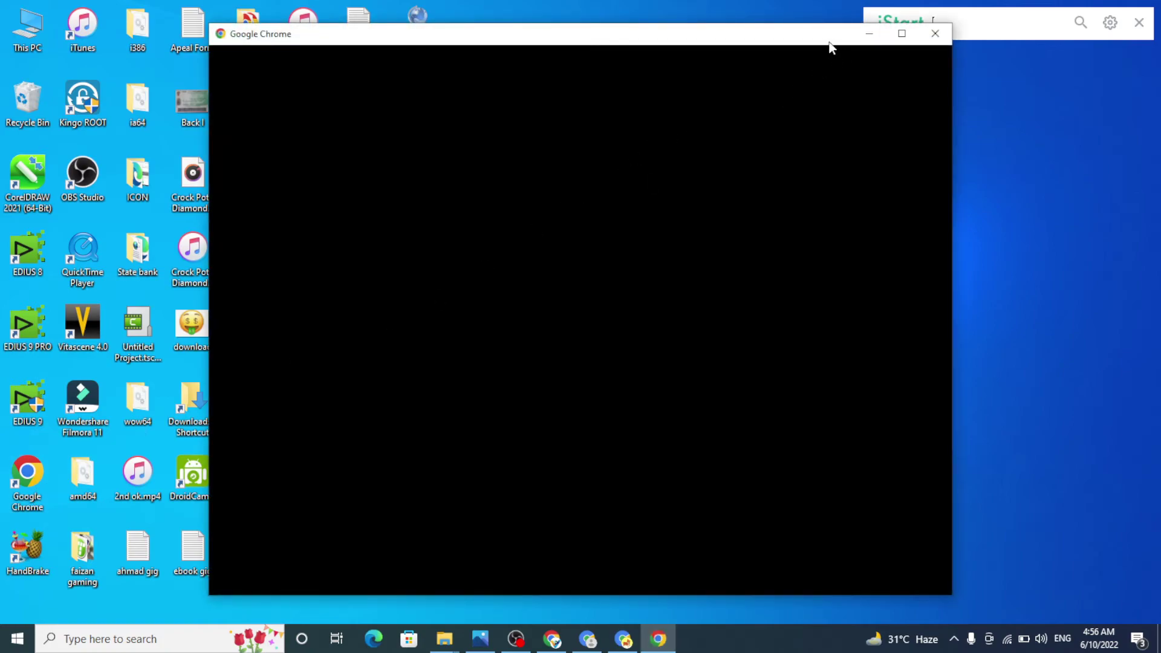
left_click(871, 34)
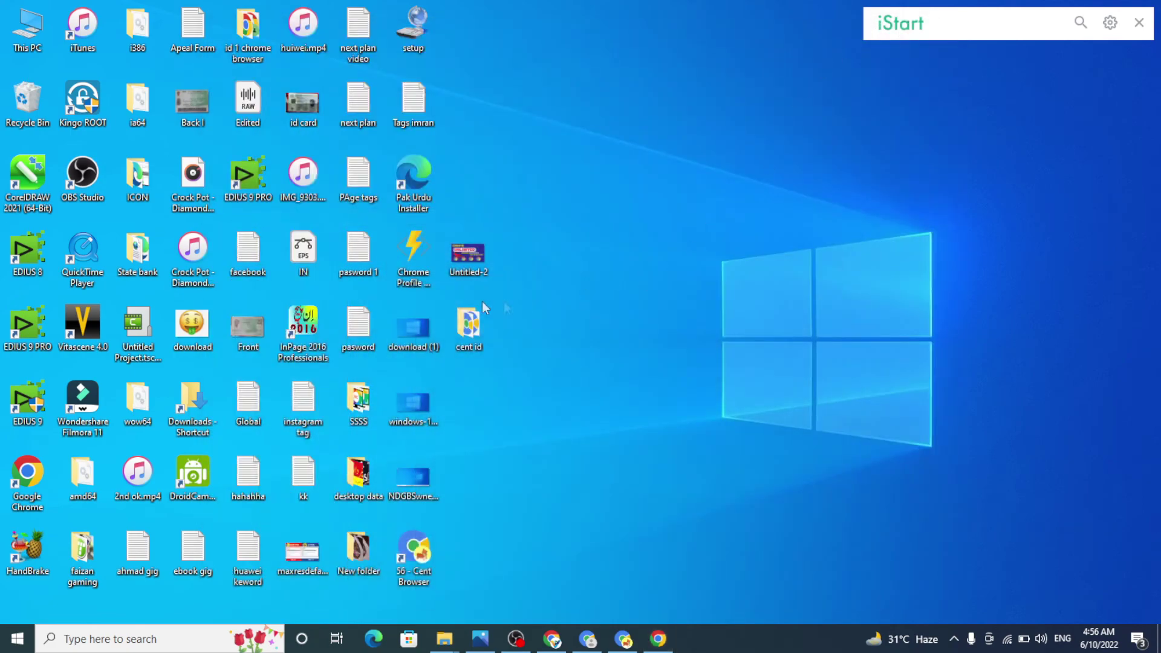
Launch Chrome Profile Generator and select the chrome application in F:\cent browers\centbrowser_4.3.9.248_portable as its browser
left_click(415, 254)
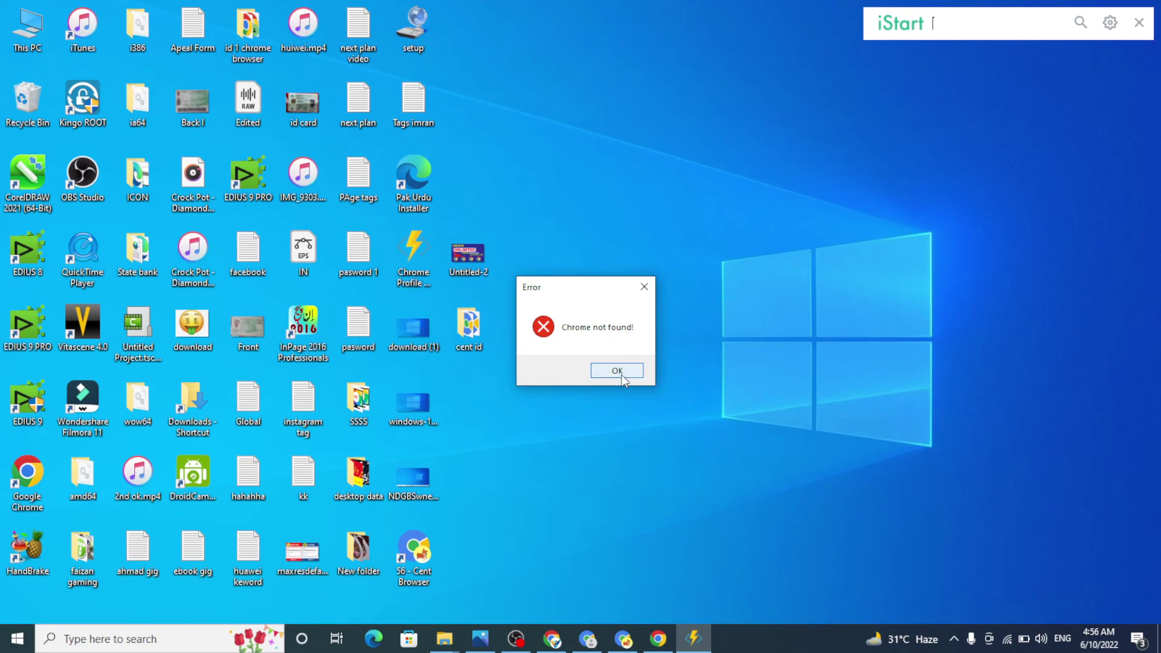
left_click(618, 371)
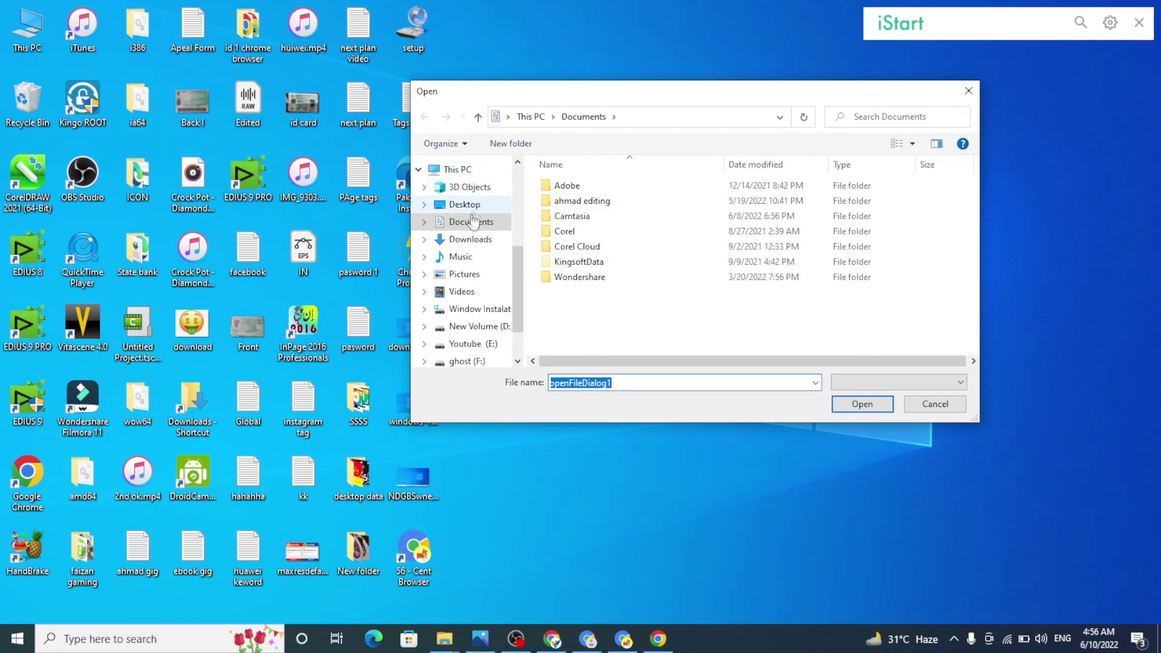
left_click(467, 361)
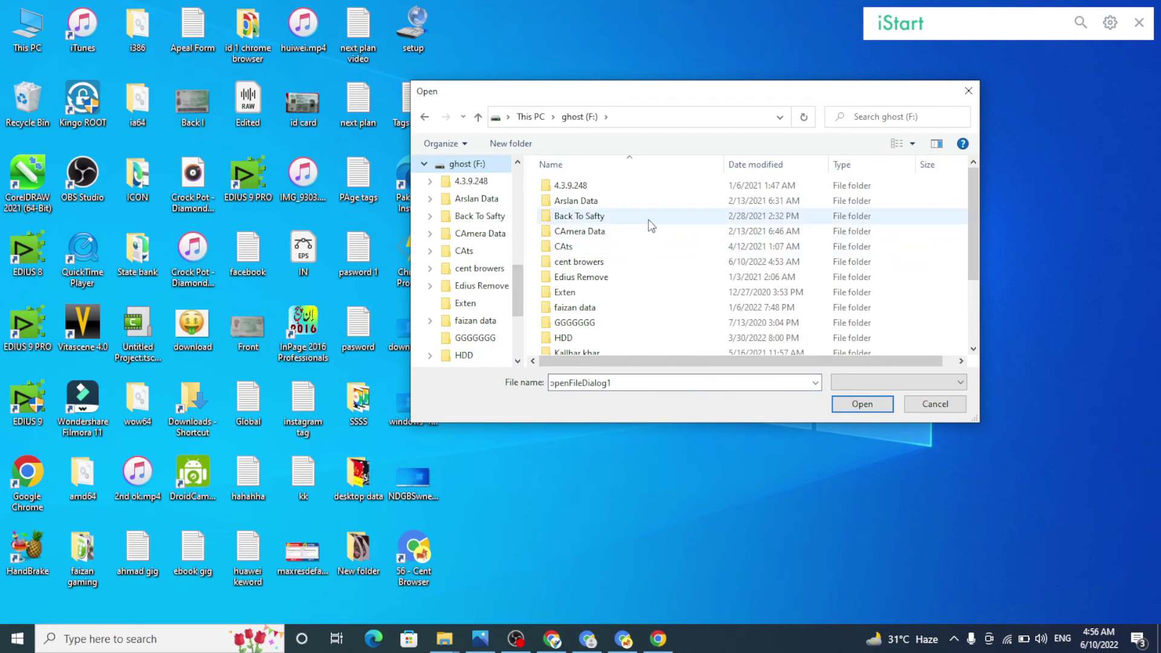
double_click(595, 267)
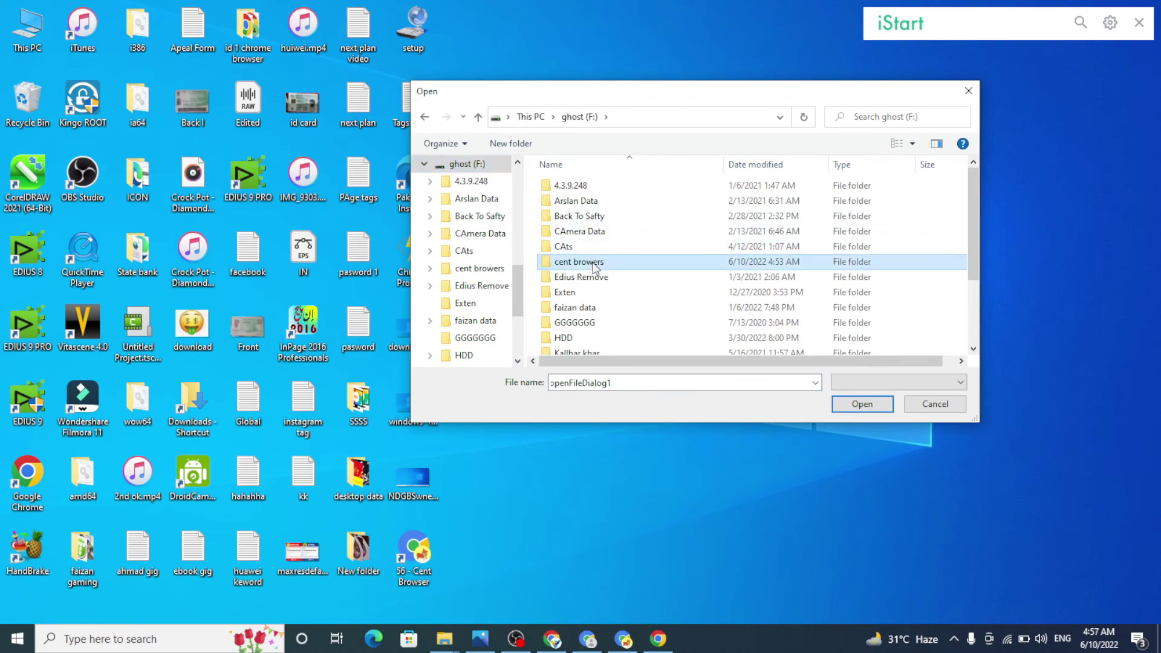
double_click(587, 189)
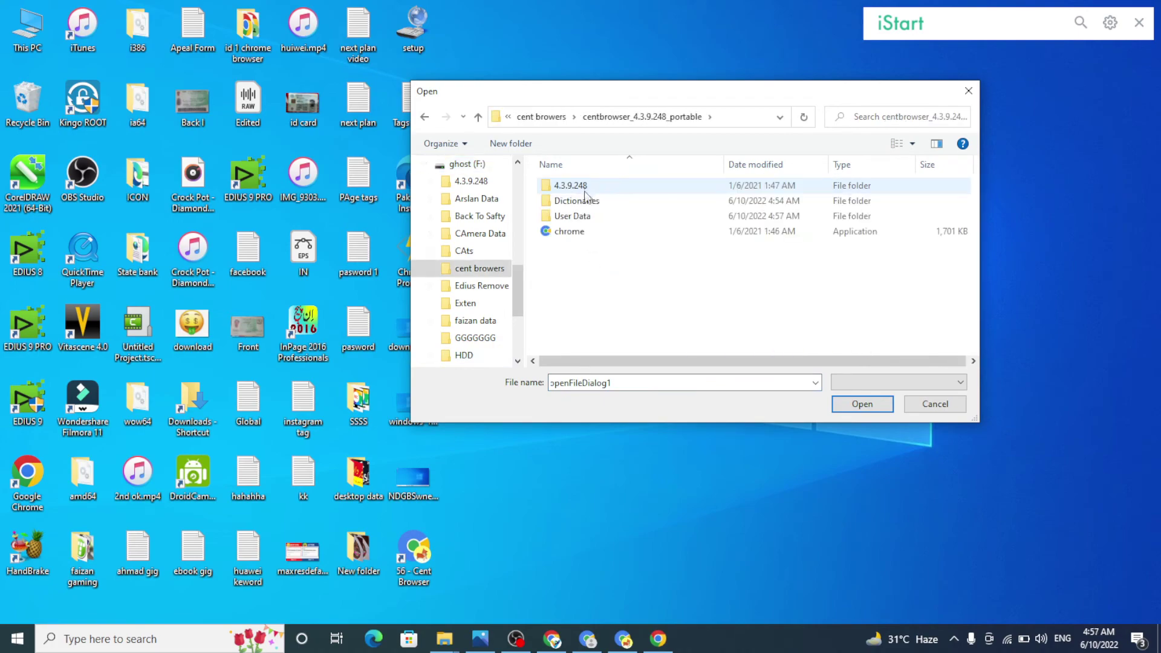
left_click(571, 236)
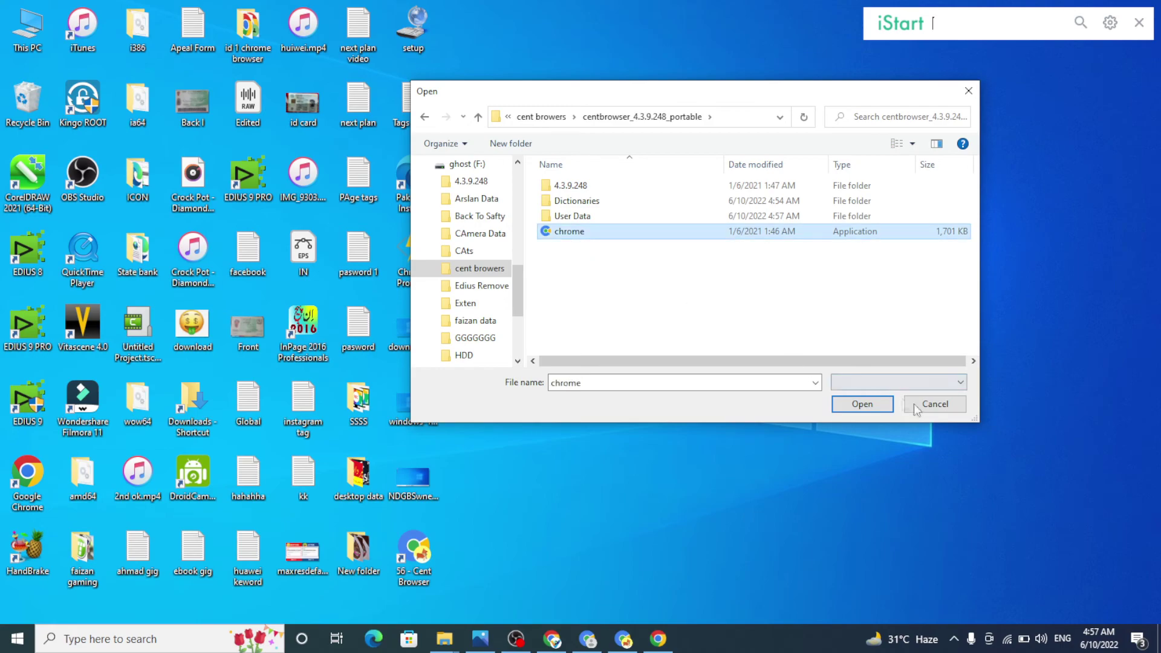
left_click(873, 411)
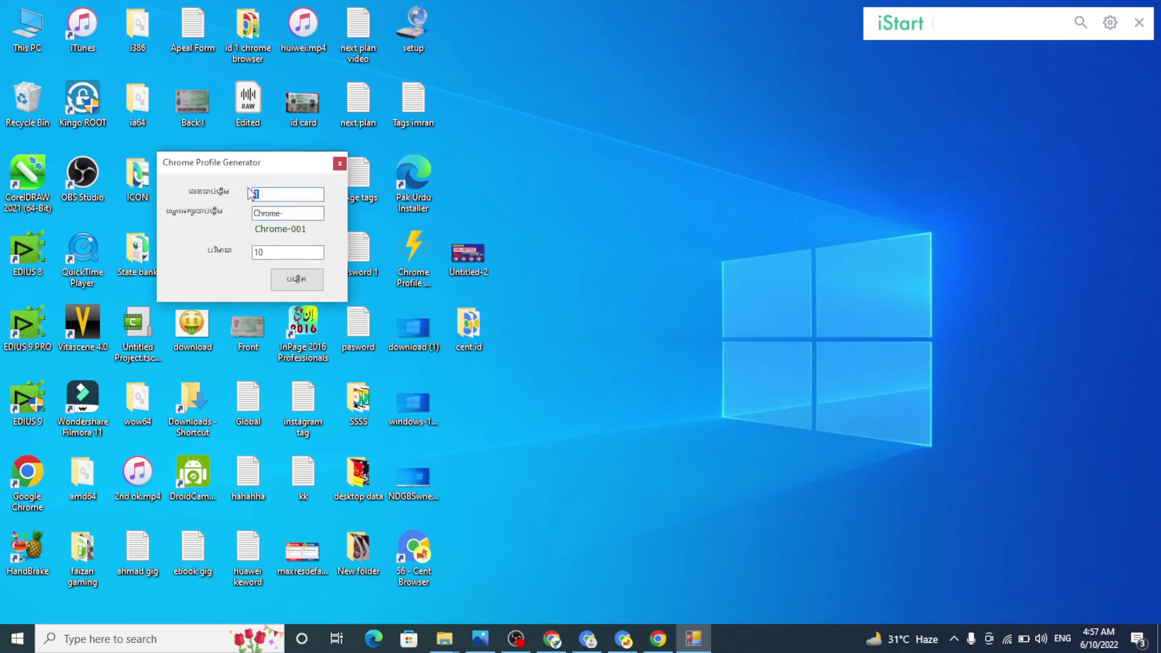
Generate 20 profile shortcuts with start number 100 and the name prefix "cent browser"
type("1")
type("100")
key("Tab")
type("cent browser")
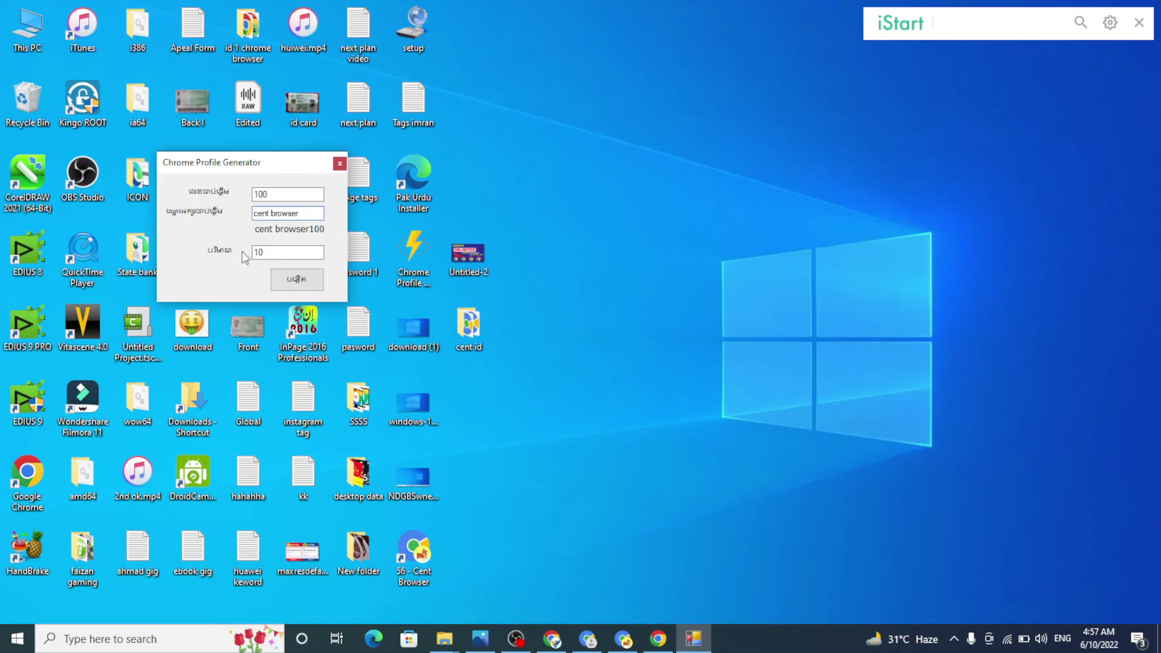
left_click_drag(273, 248, 246, 252)
type("2")
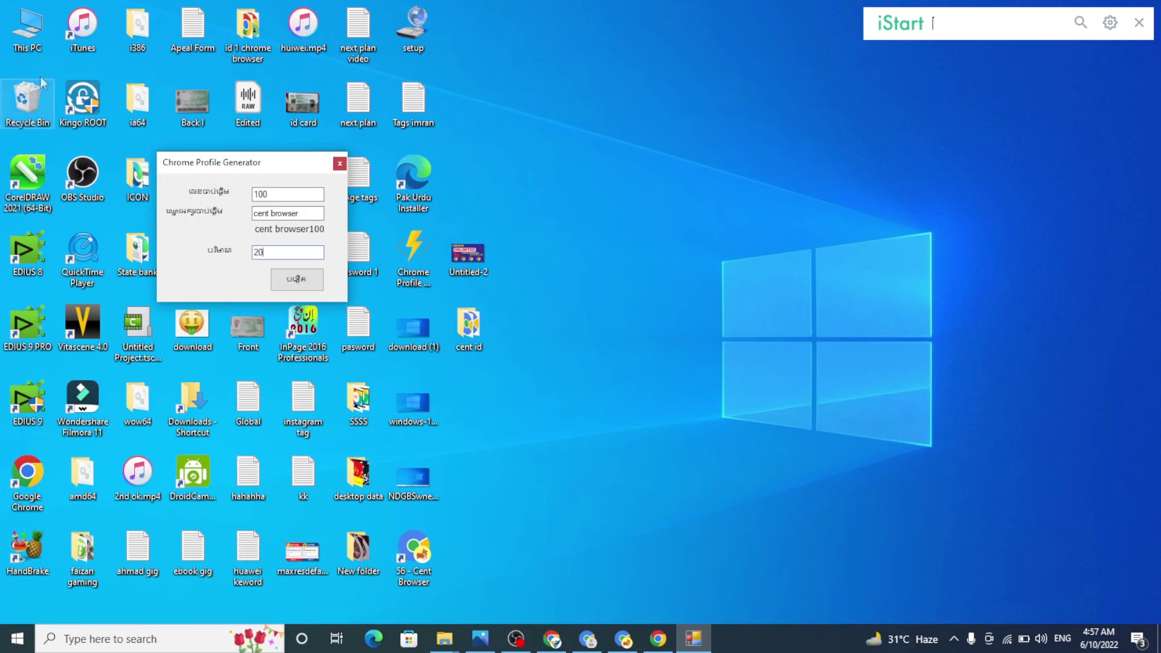
left_click(301, 282)
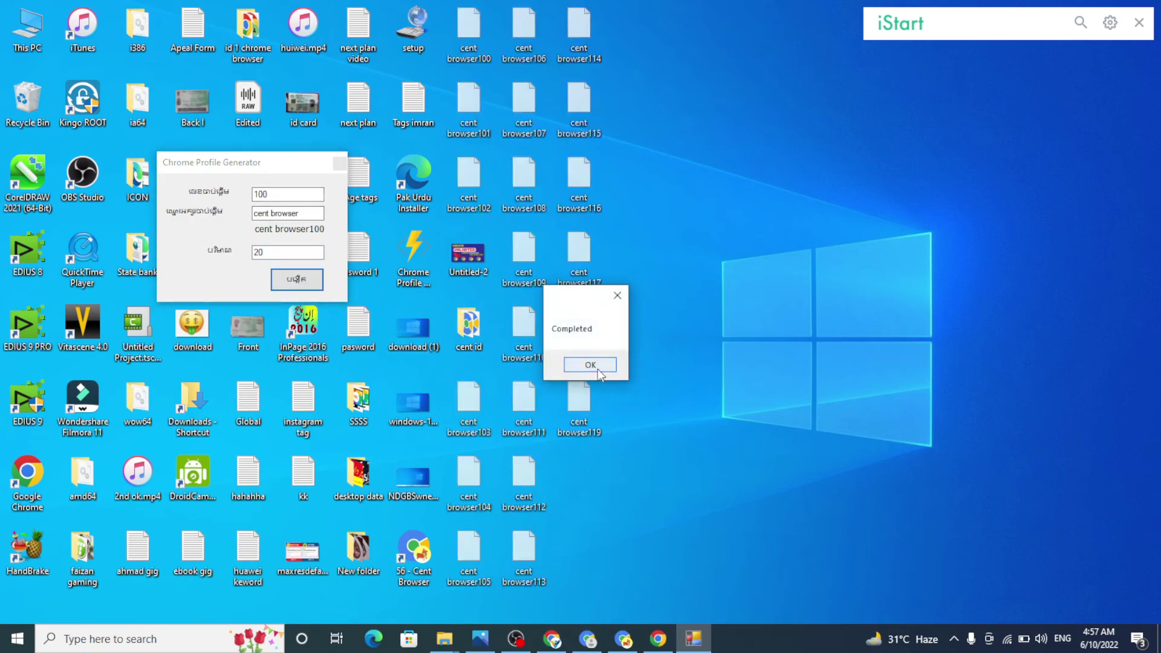
left_click(618, 295)
Cut the desktop shortcuts cent browser106 through cent browser119
left_click_drag(633, 18, 499, 586)
left_click(689, 357)
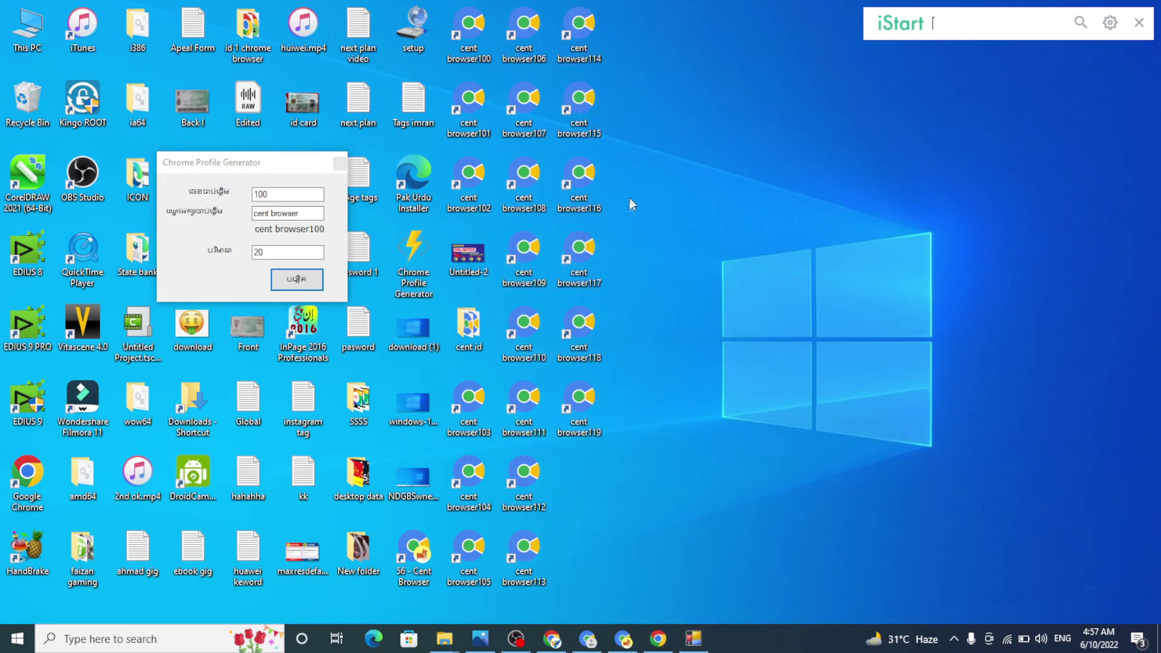
left_click_drag(608, 1, 514, 448)
left_click(732, 279)
left_click_drag(624, 2, 518, 578)
right_click(531, 485)
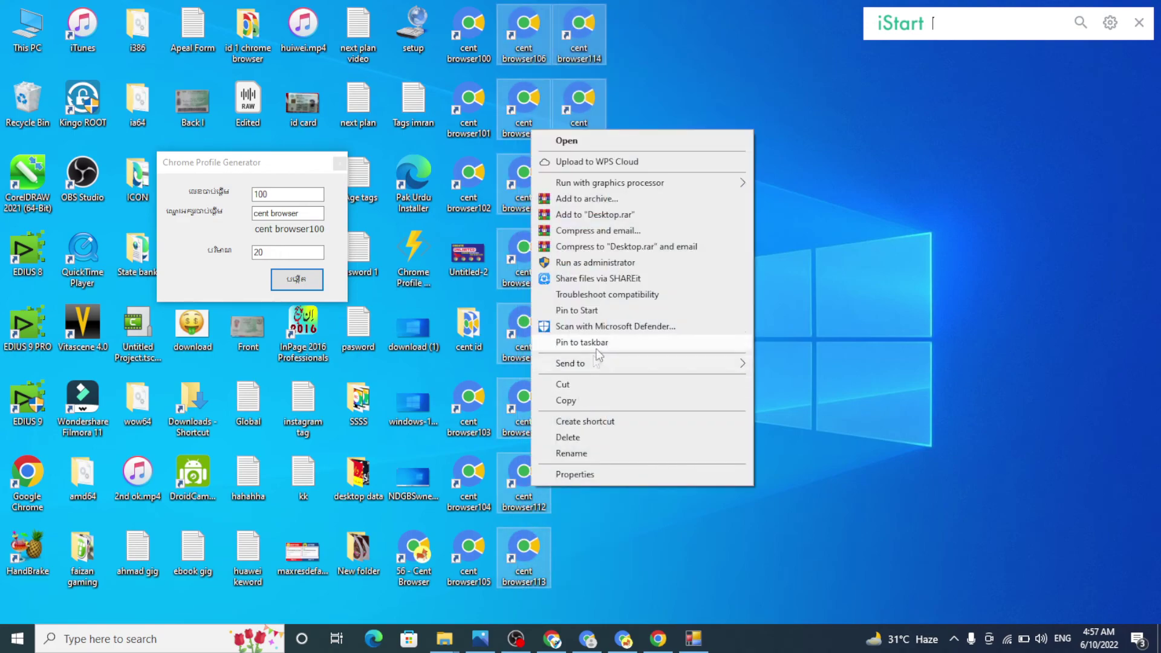
left_click(565, 385)
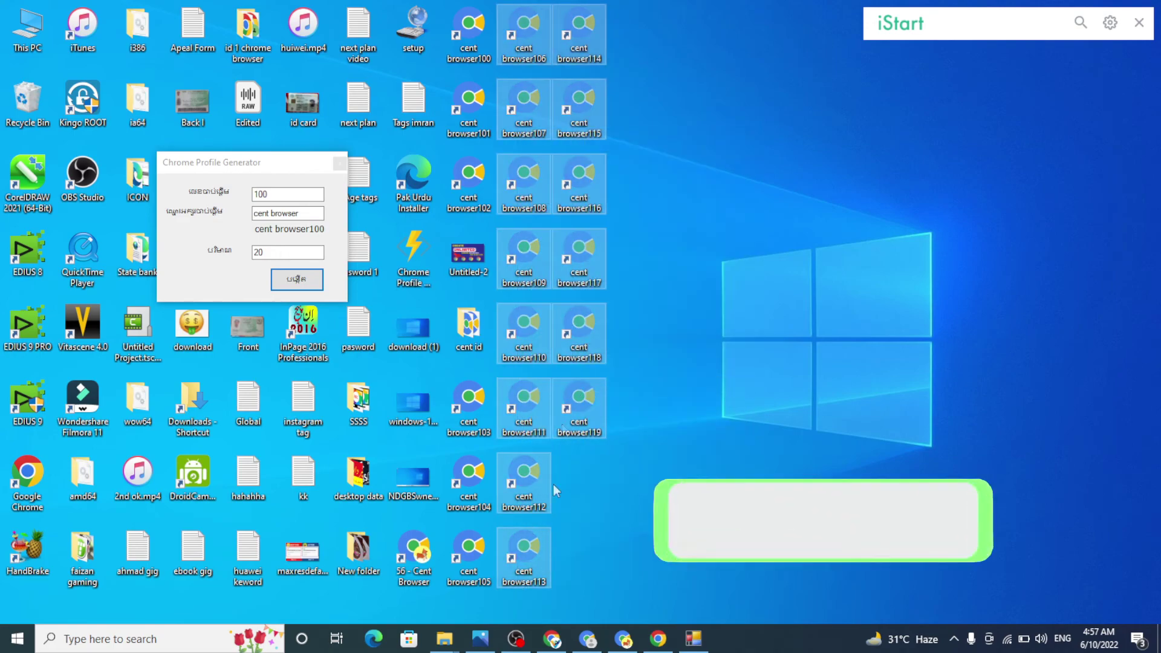
Close Chrome Profile Generator and paste the cut cent browser106 through cent browser119 shortcuts into F:\cent browers
left_click(339, 165)
double_click(22, 37)
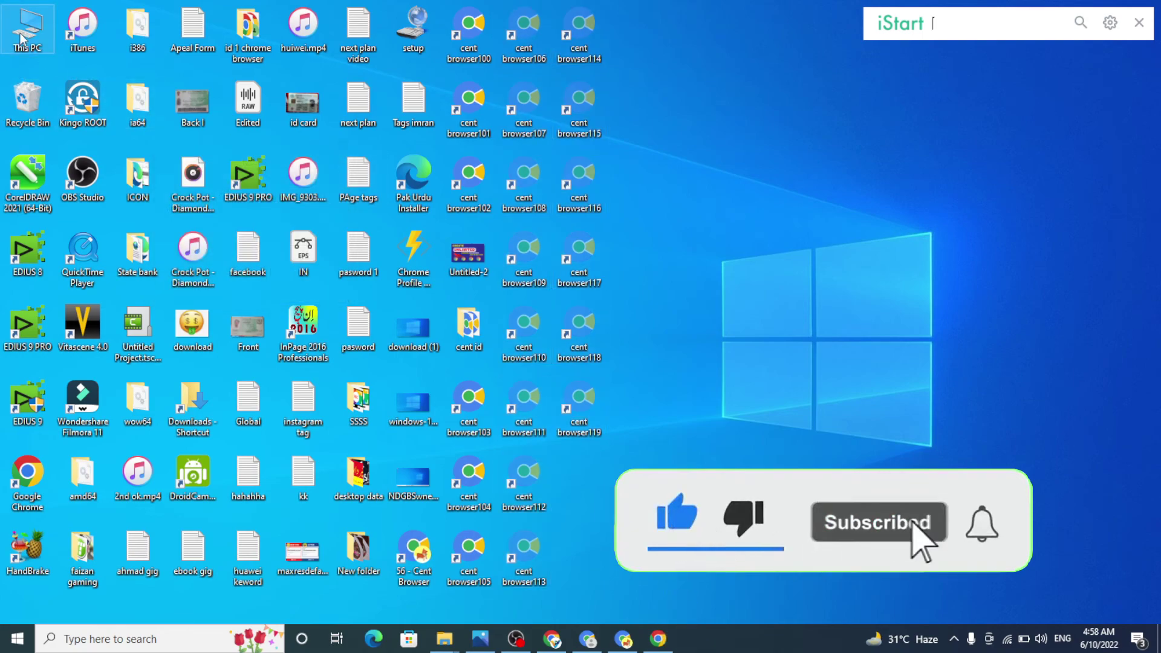
double_click(783, 284)
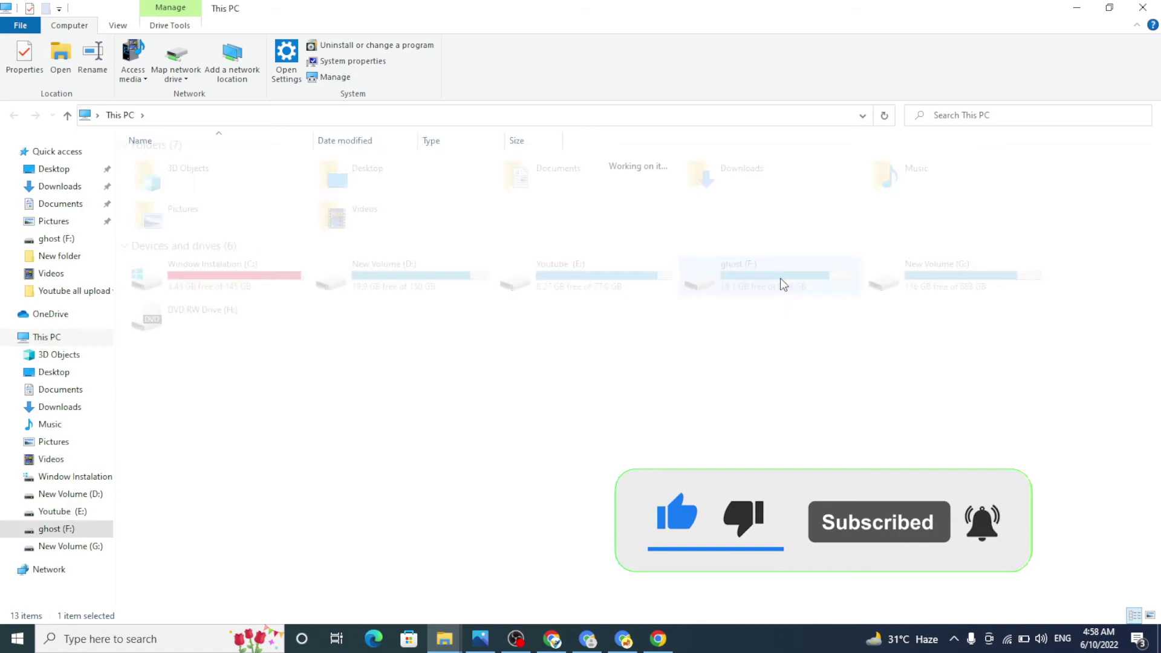
double_click(165, 240)
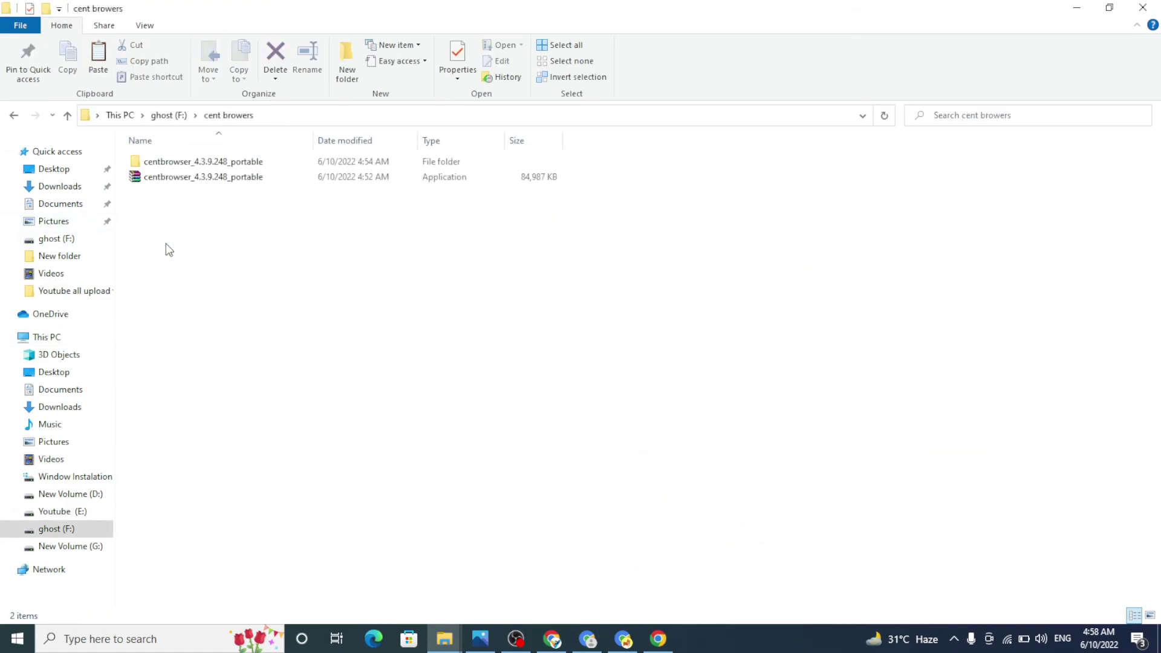
right_click(337, 290)
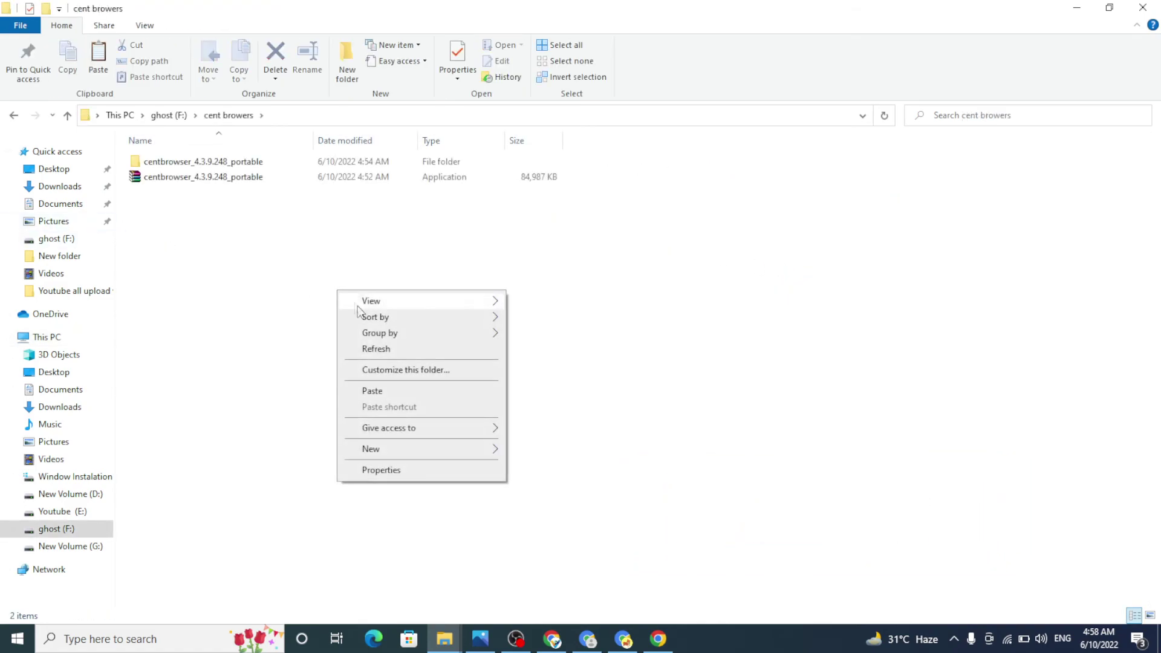
left_click(376, 389)
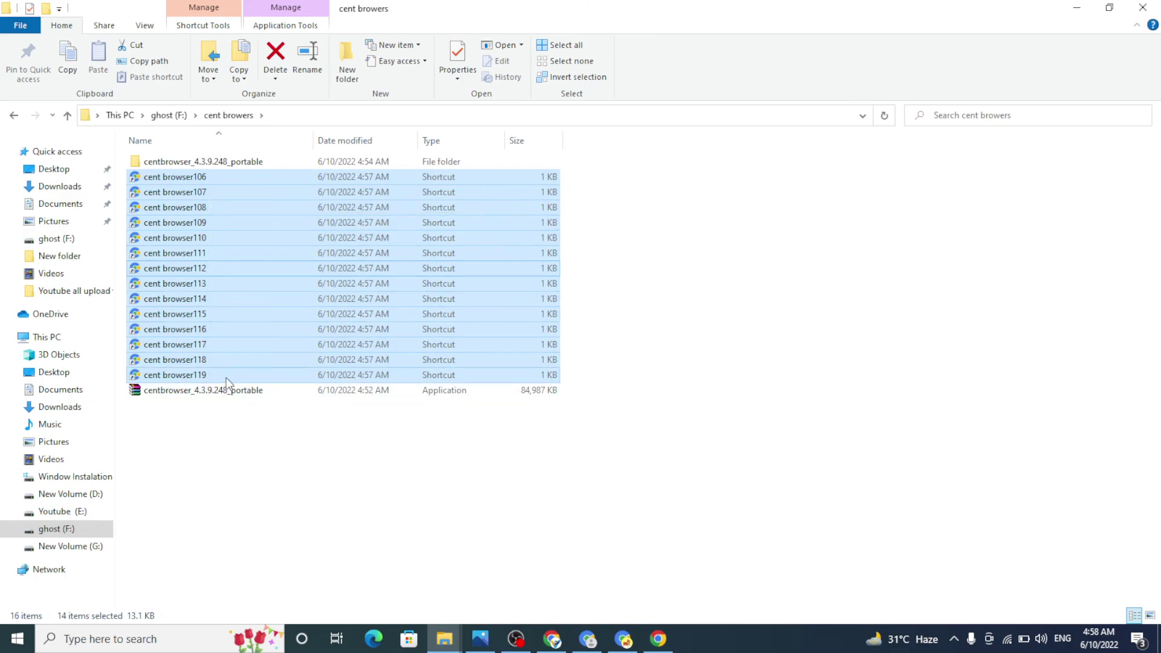
Move the desktop shortcuts cent browser100, cent browser101 and cent browser102 into F:\cent browers
left_click(1077, 8)
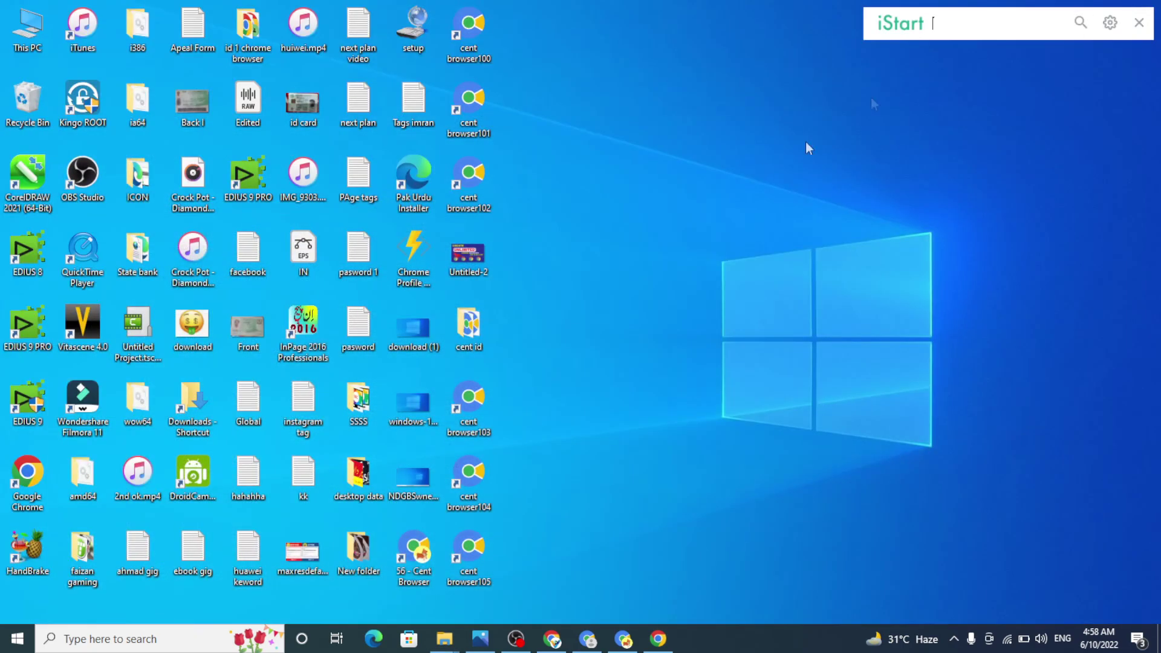
left_click_drag(530, 48, 471, 177)
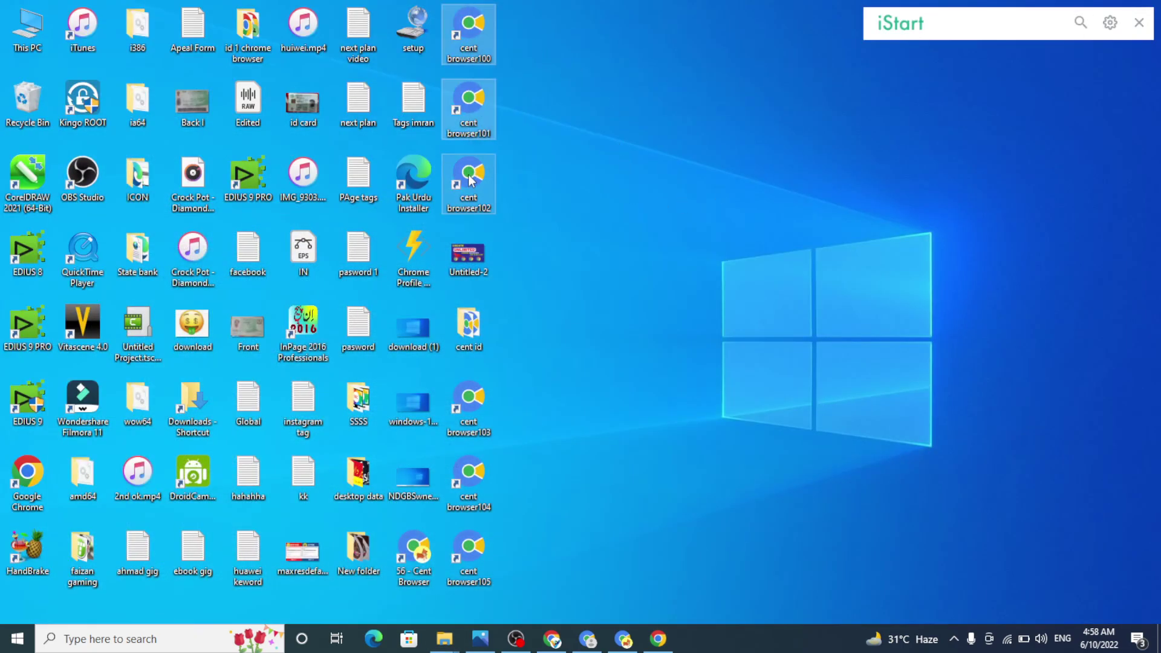
right_click(471, 177)
left_click(509, 431)
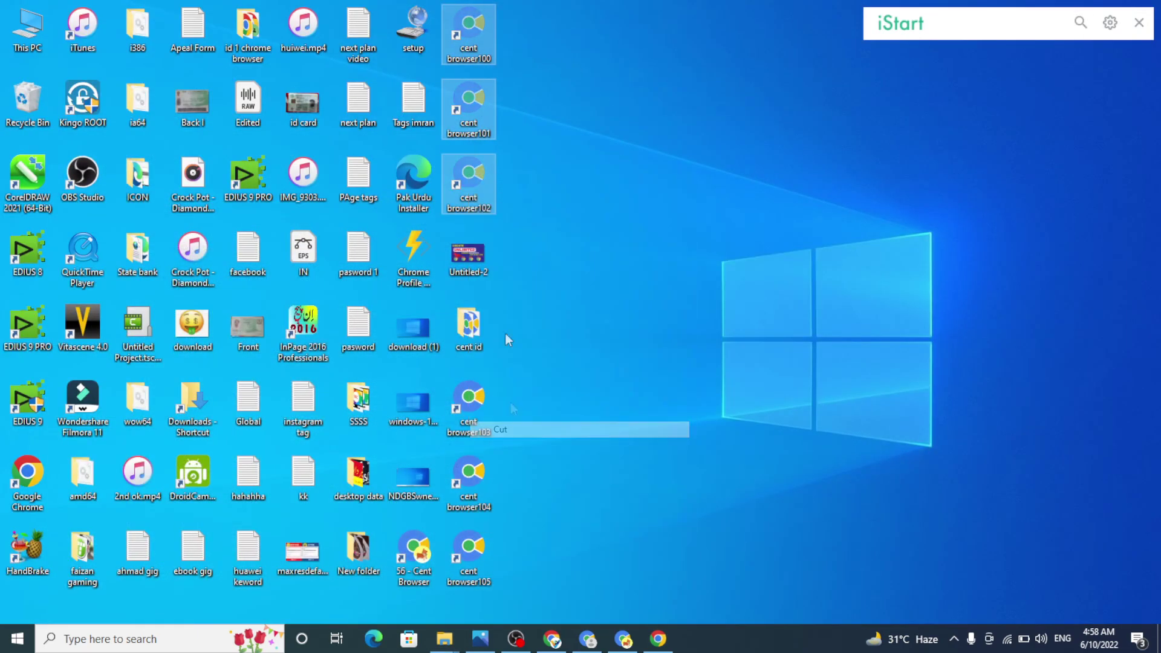
left_click(444, 638)
double_click(181, 233)
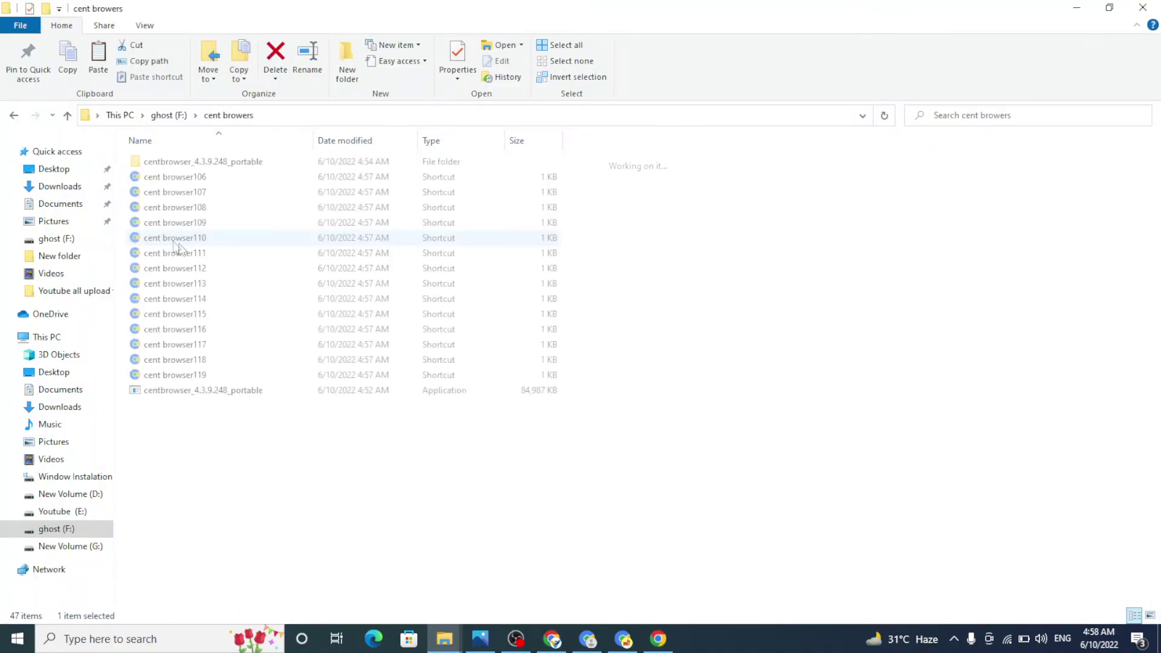
right_click(241, 434)
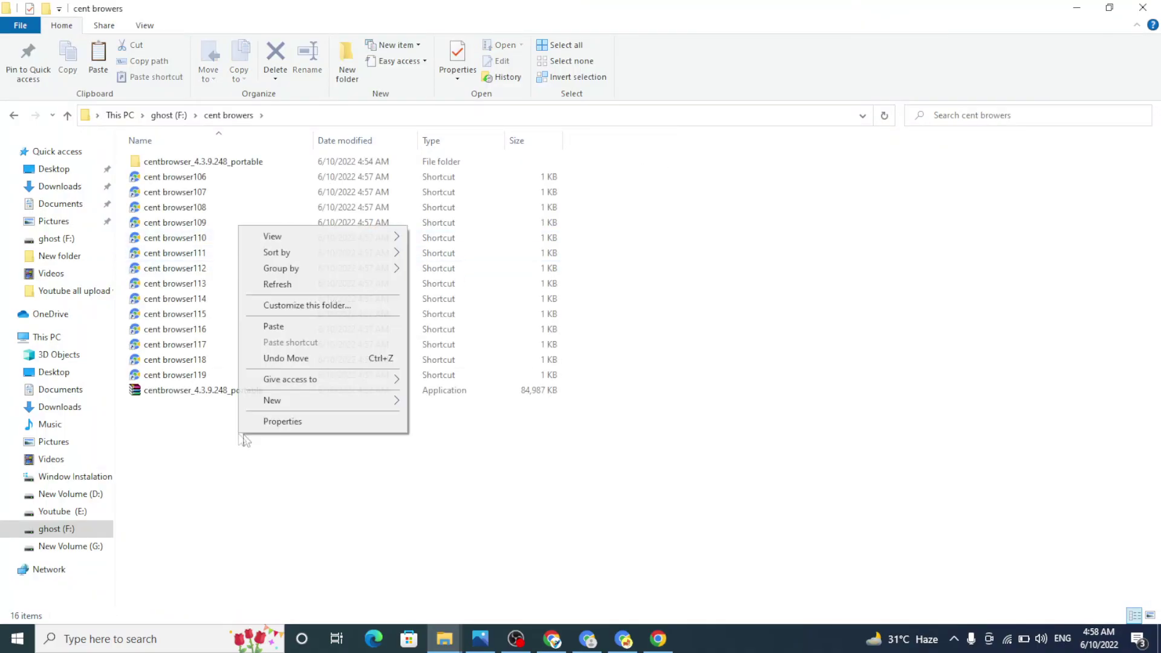
left_click(288, 326)
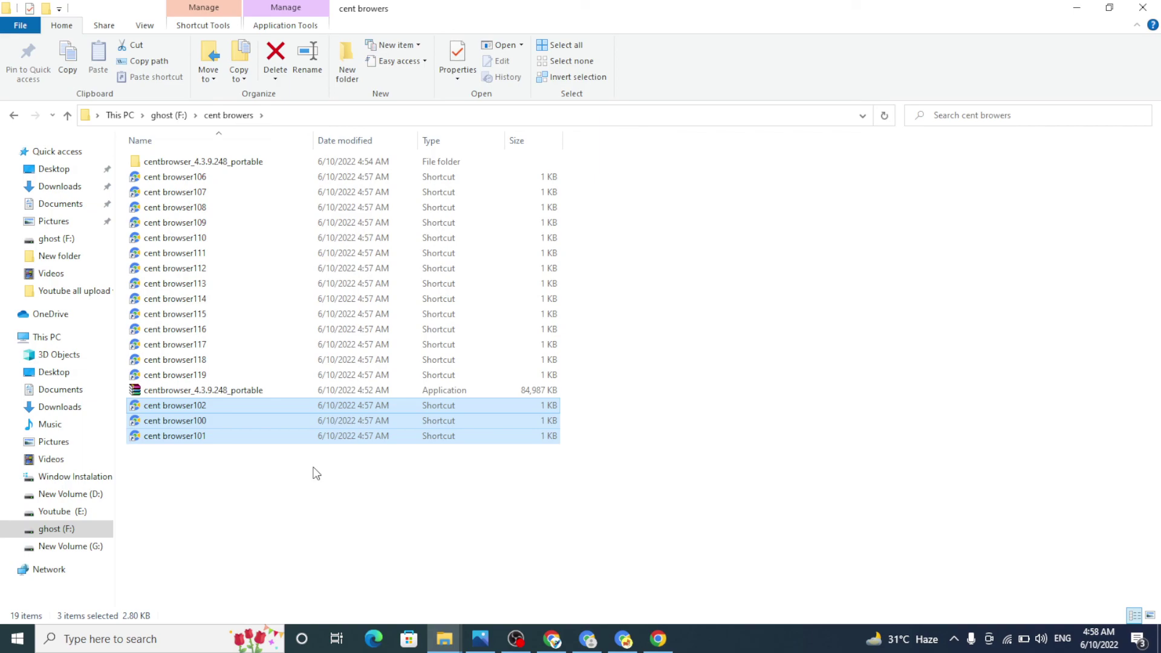
Go back to the F: drive and open the Send to options for the cent browers folder
left_click(15, 115)
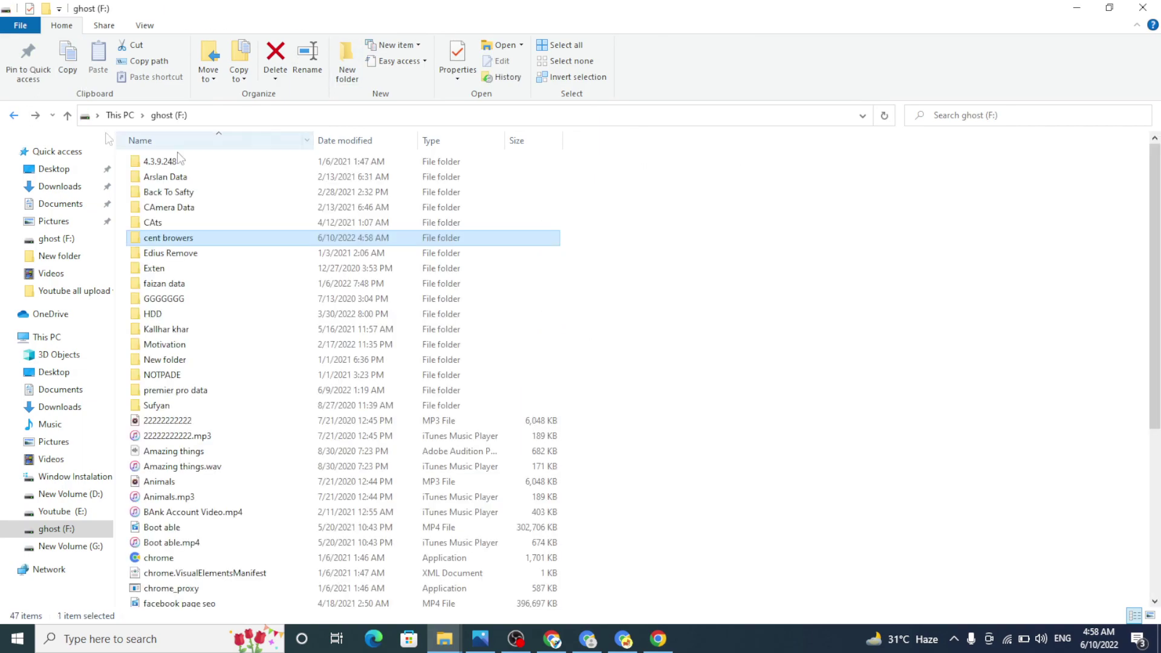
right_click(188, 238)
mouse_move(349, 501)
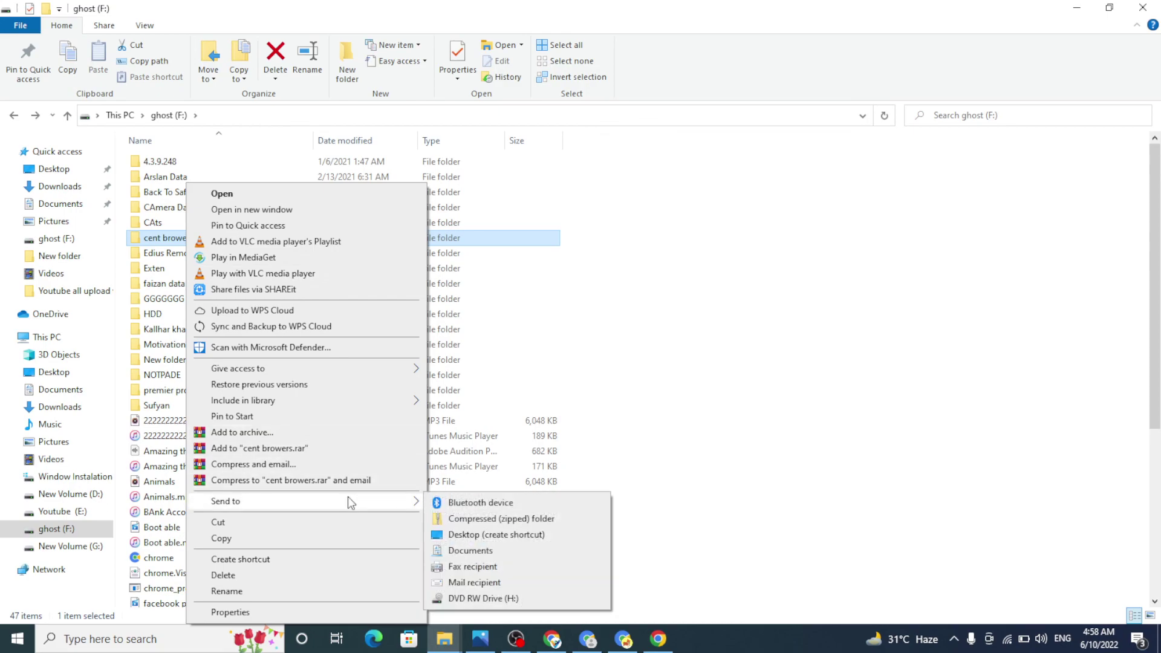